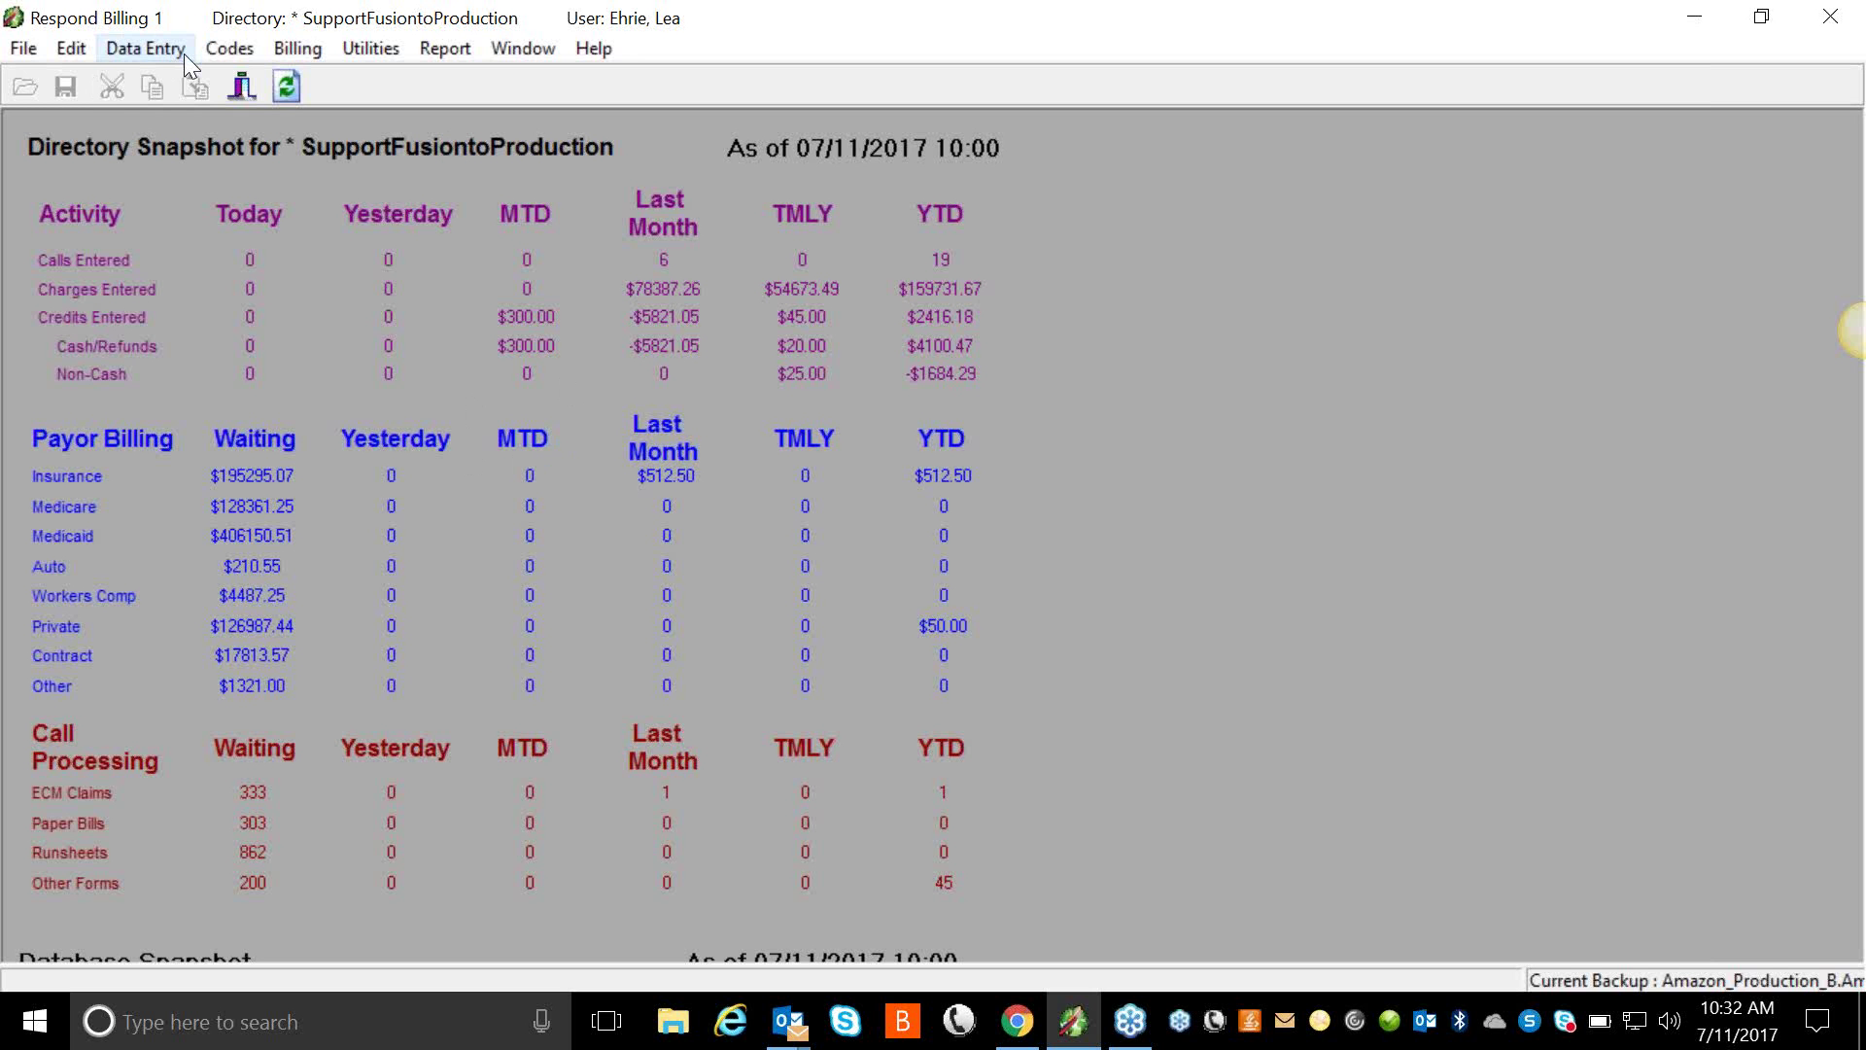
- Open the minor patient's record in patient data entry by entering the patient's account number
click(165, 49)
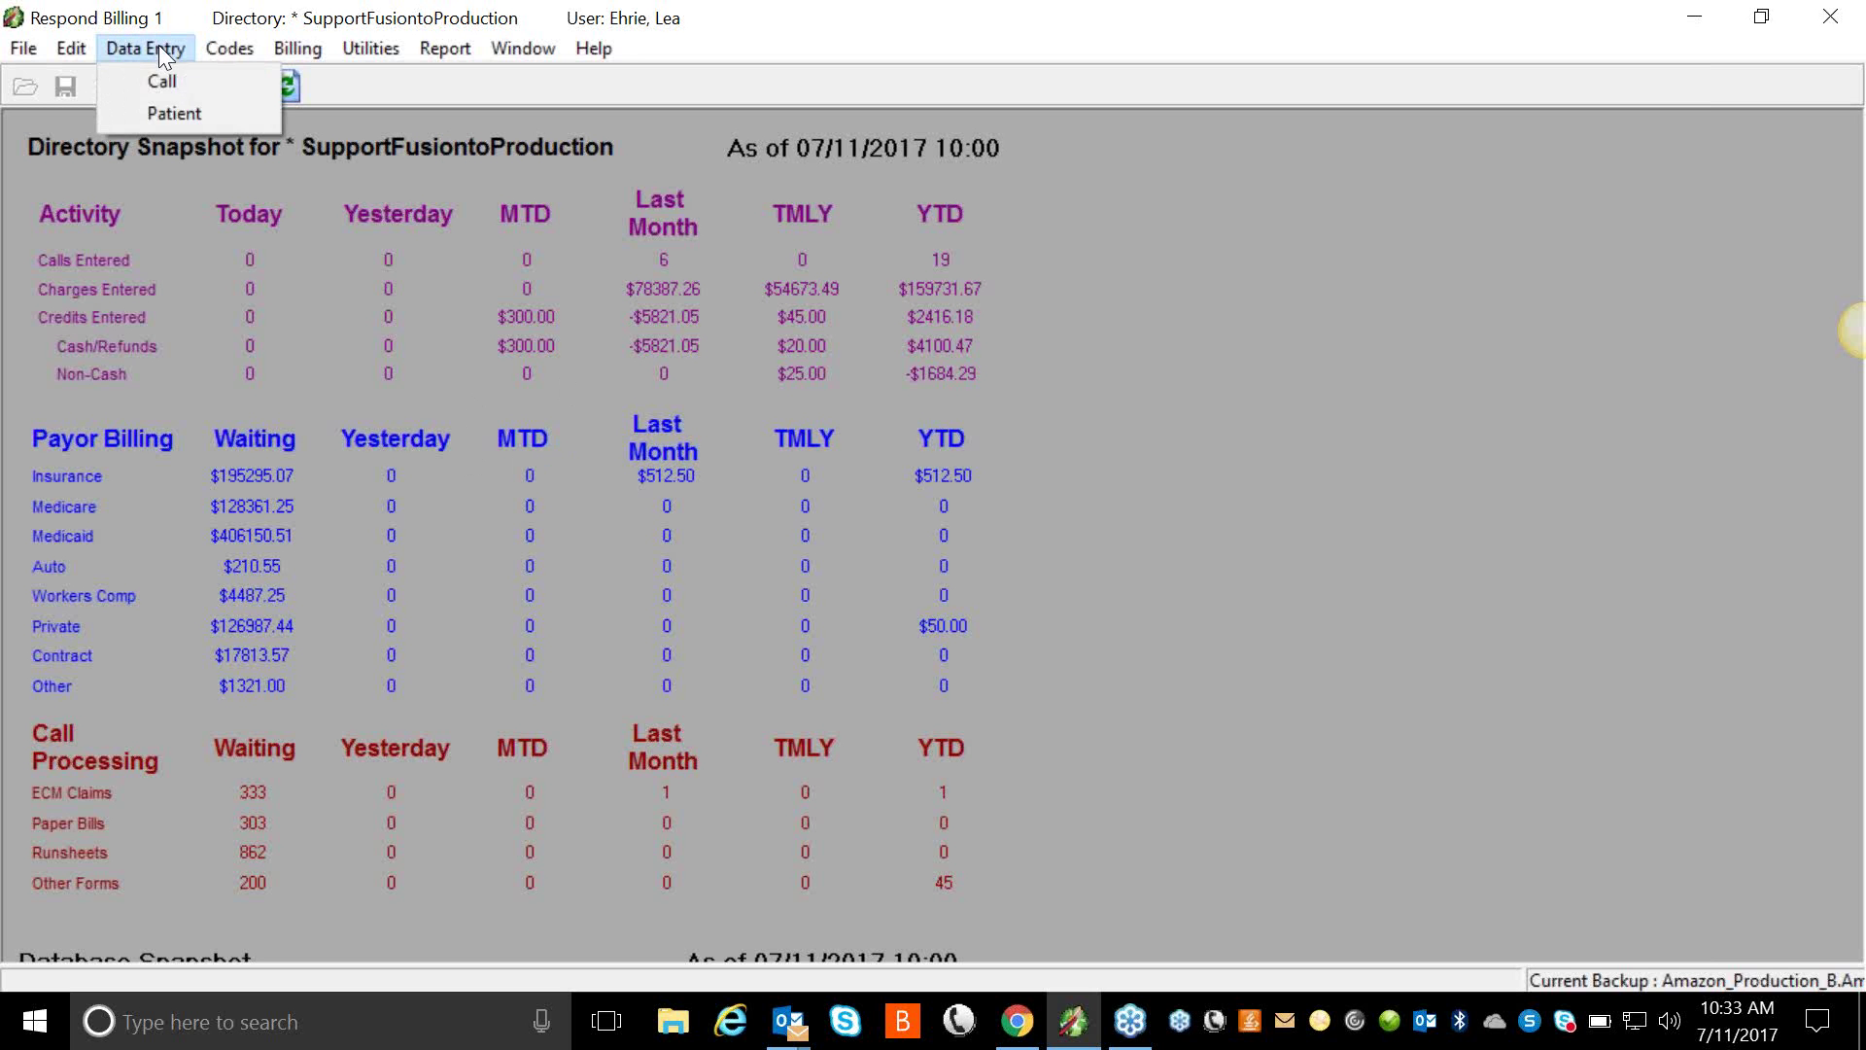
click(184, 113)
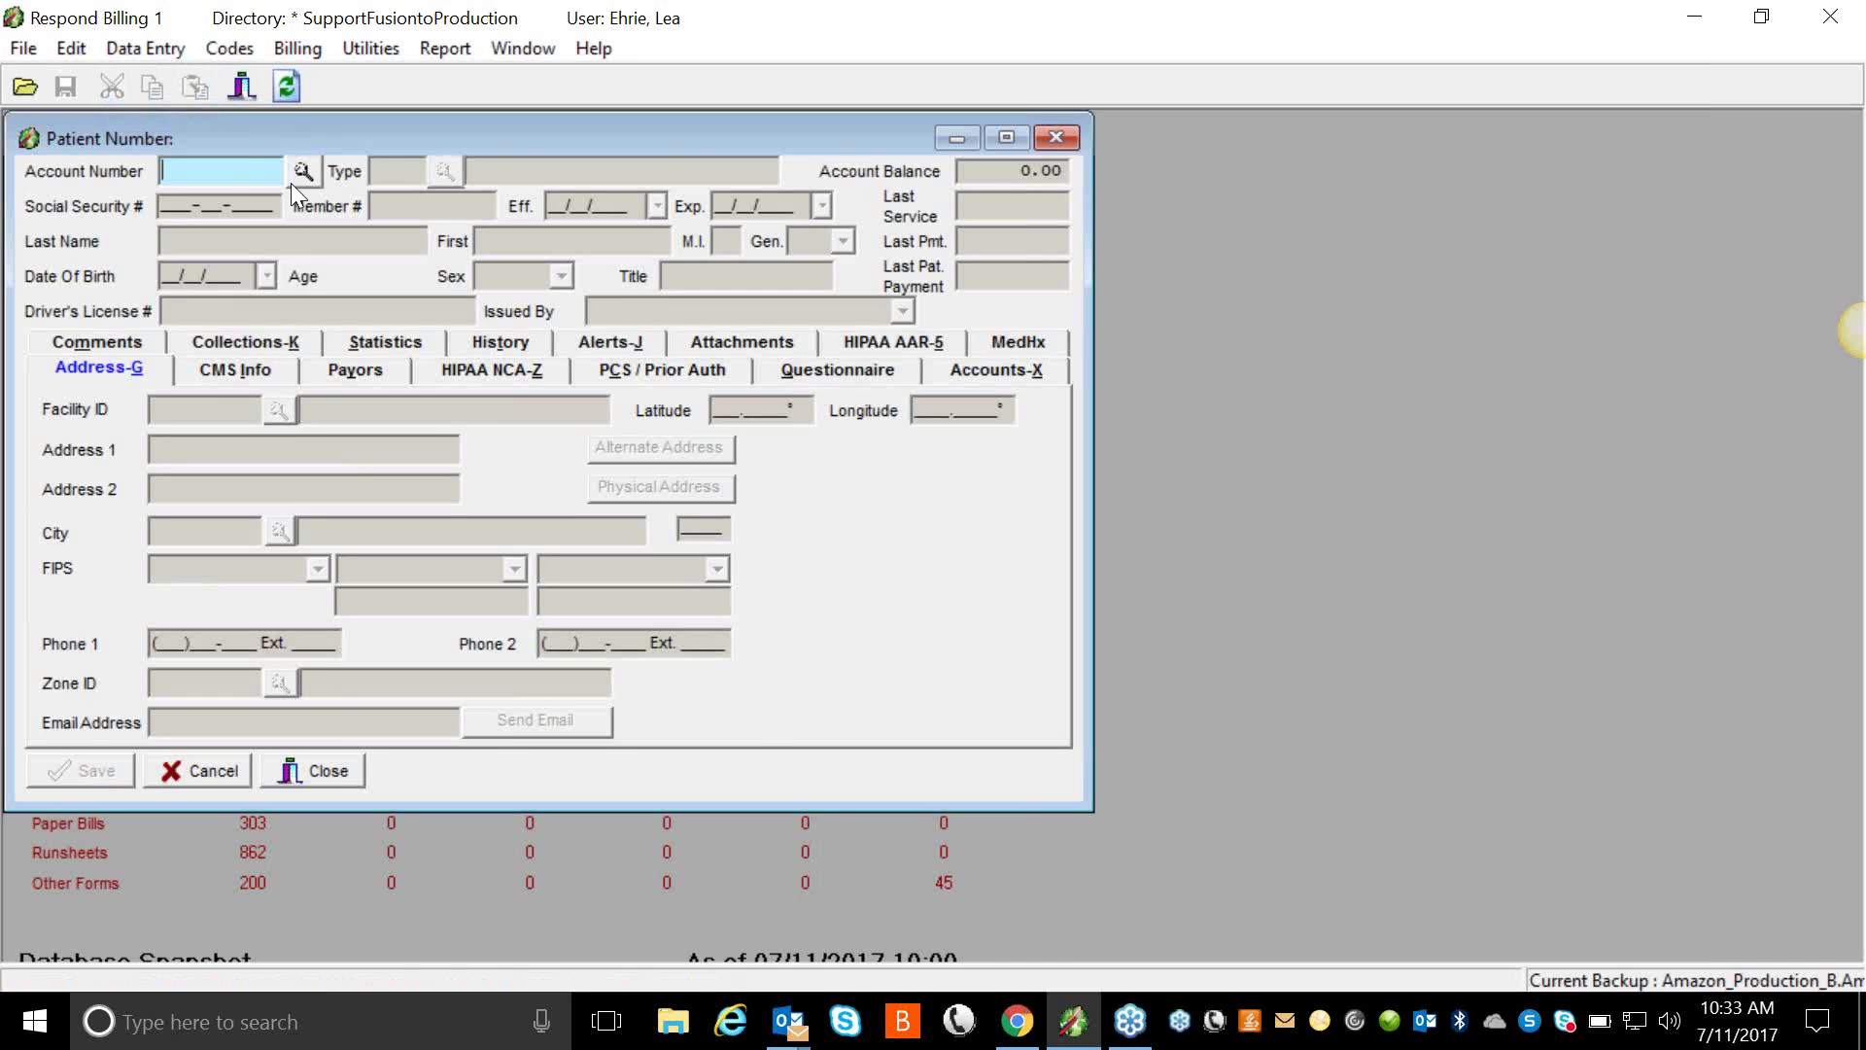
click(304, 170)
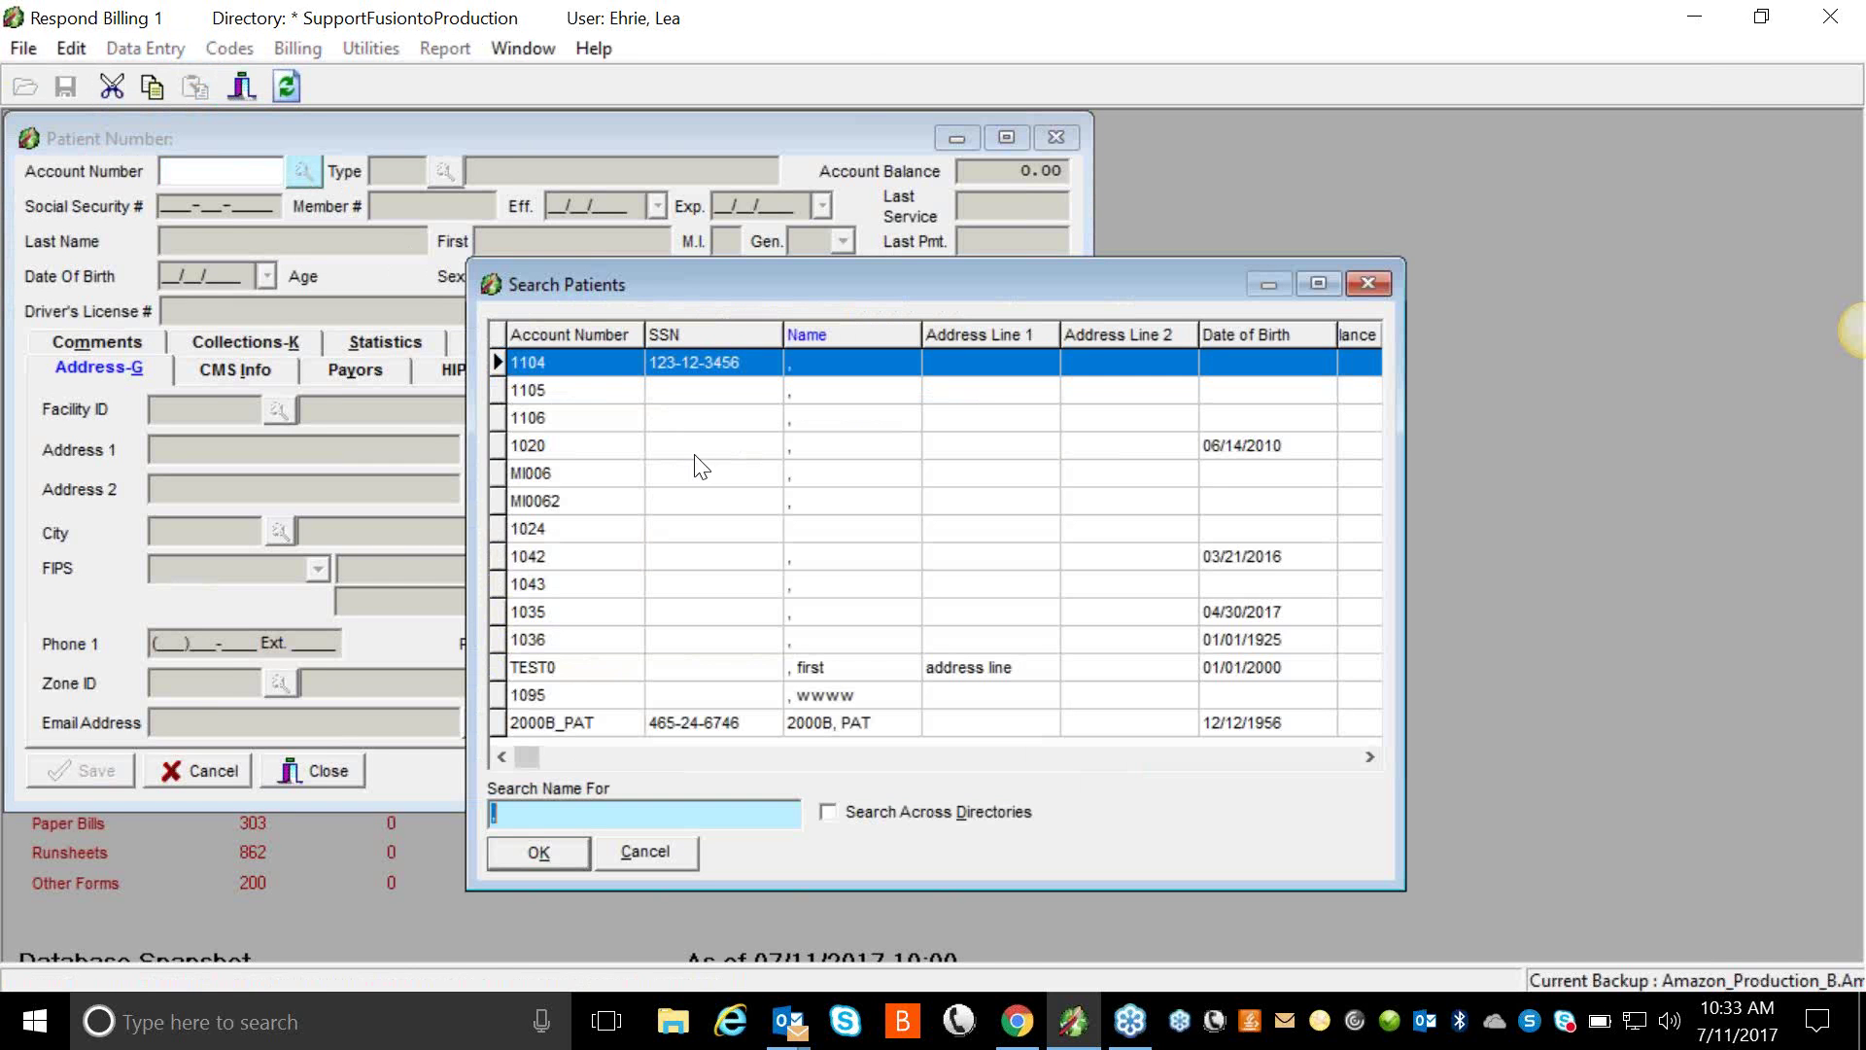
click(636, 851)
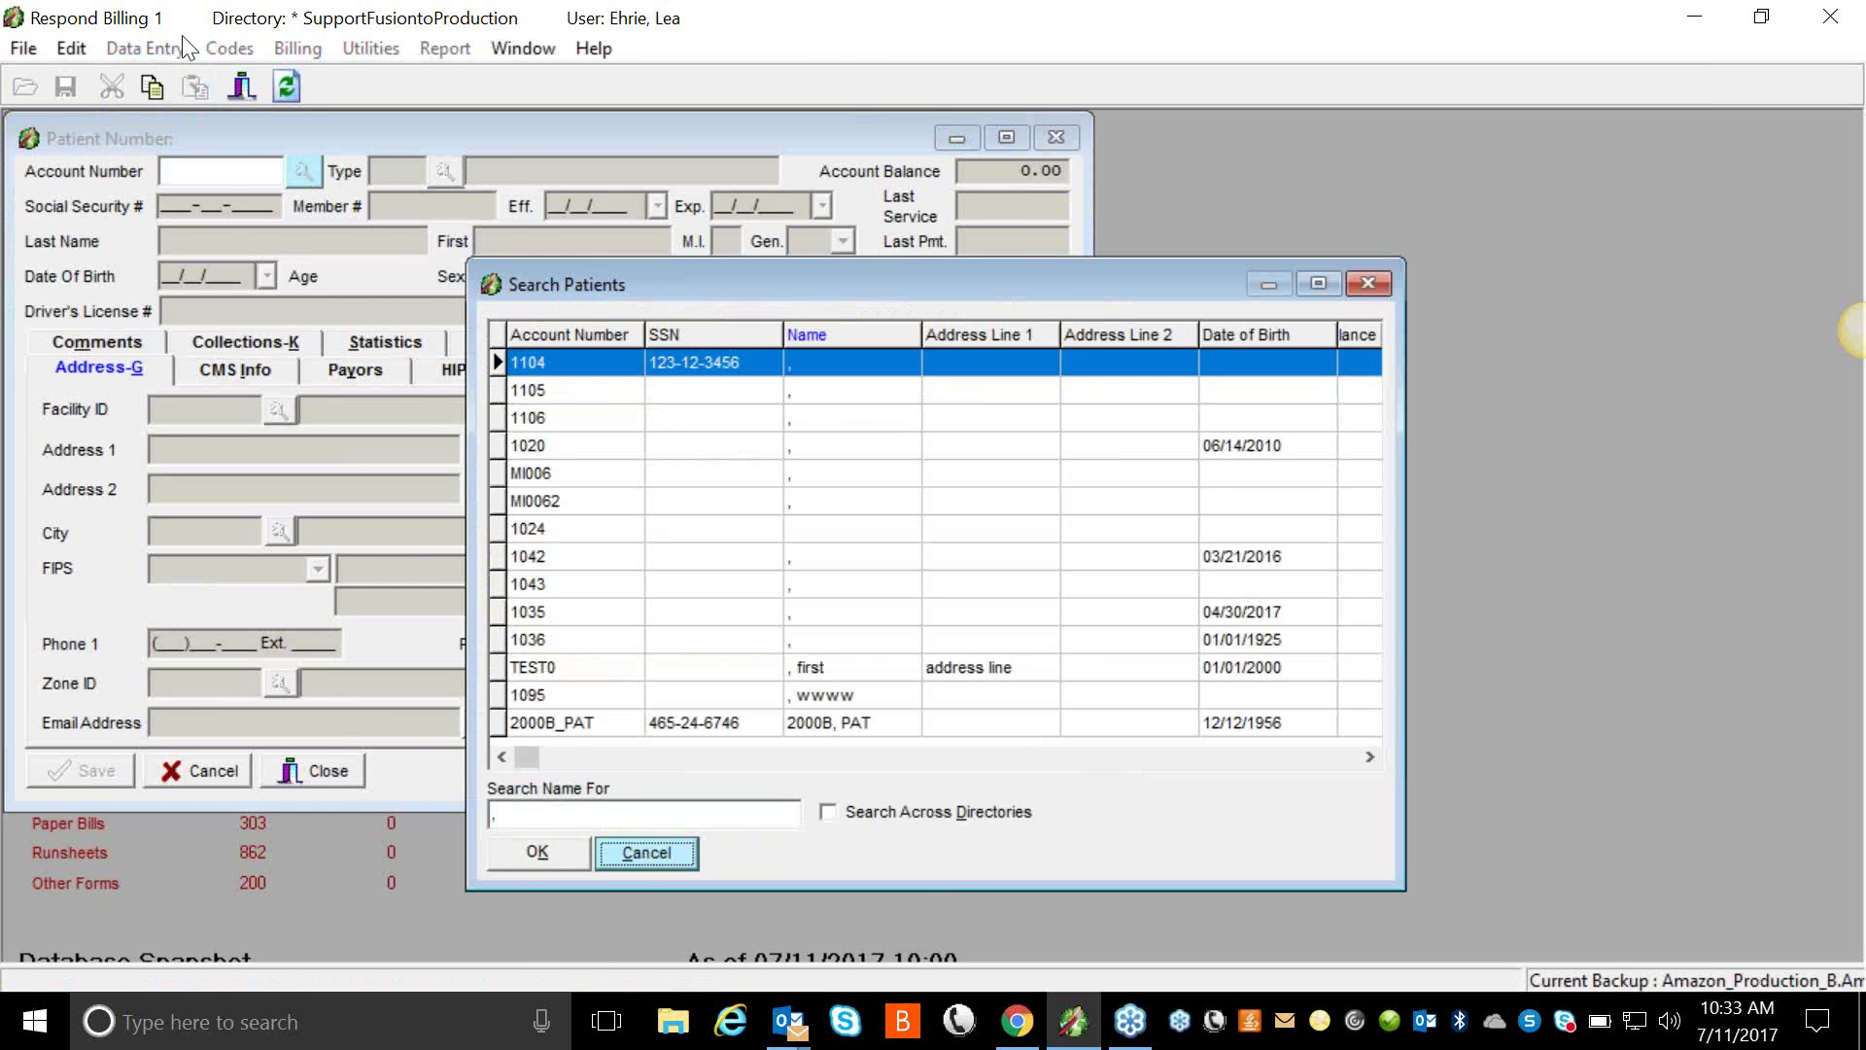
text(1099)
key(Tab)
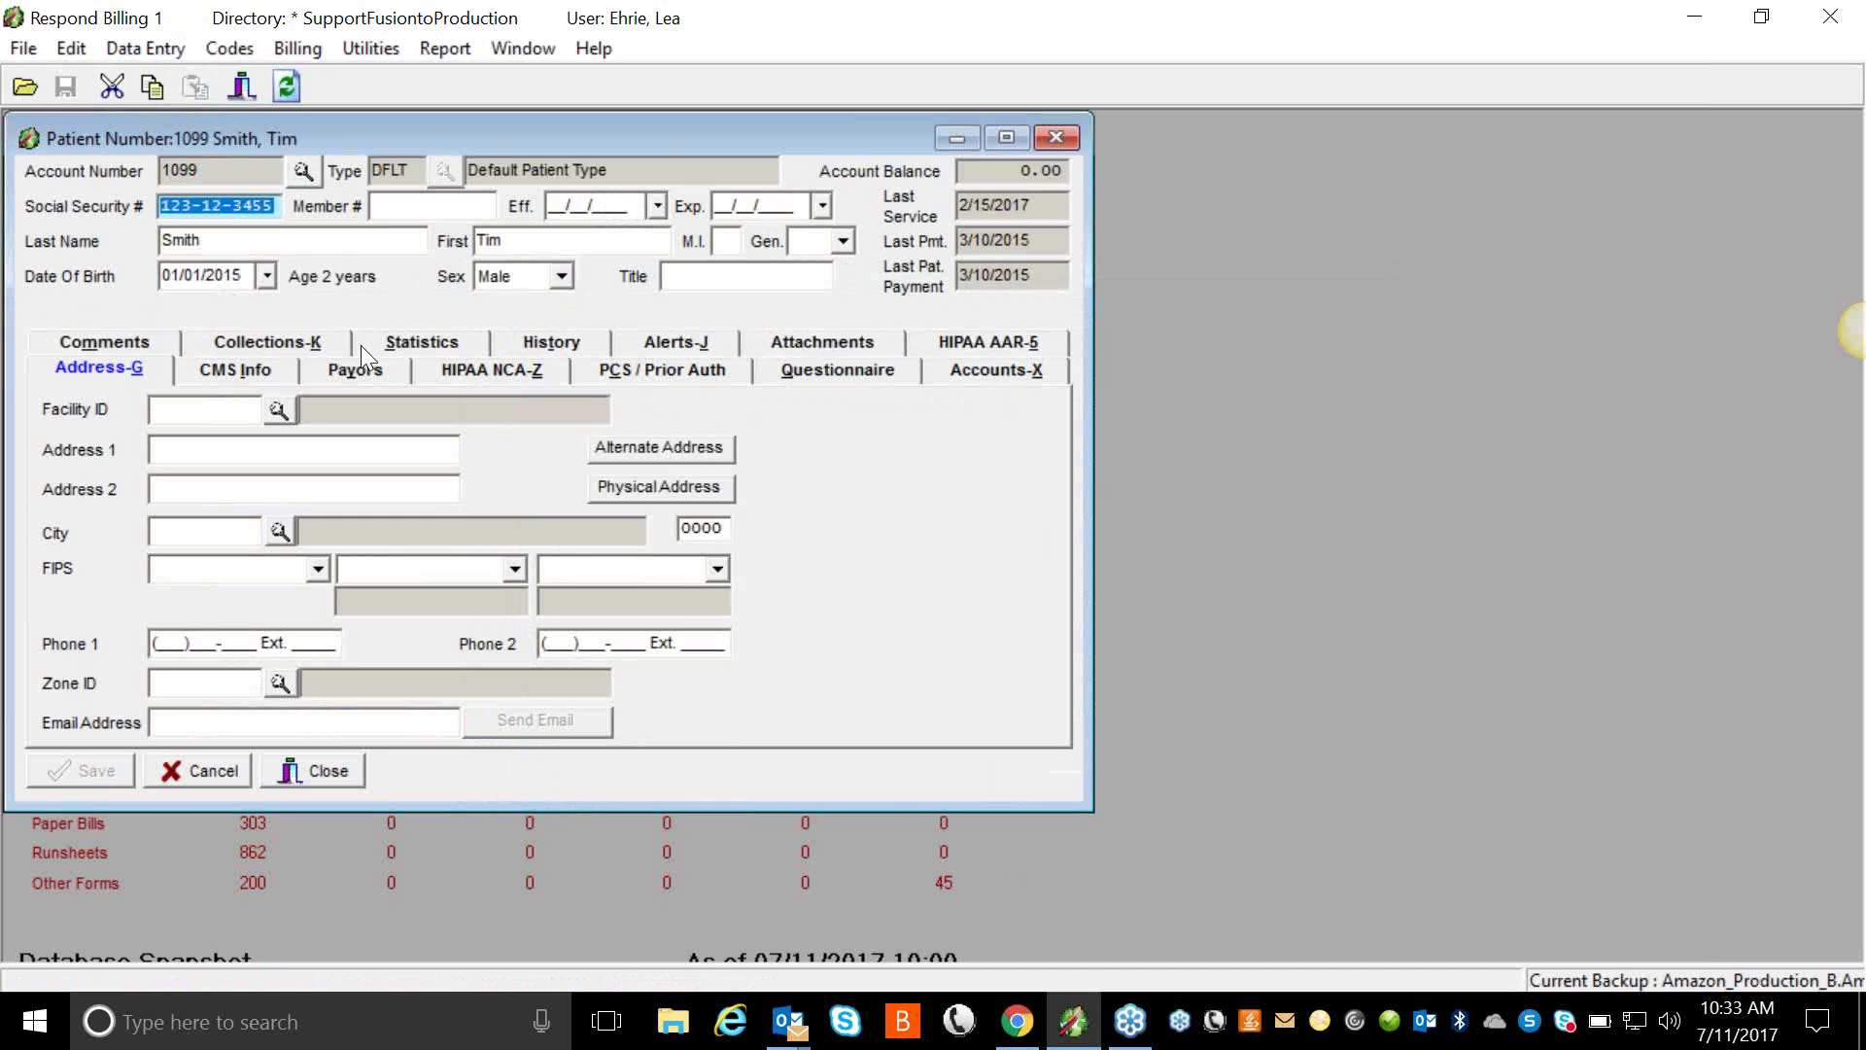
- Enter the relative's account number as the Closest Relative / Guardian in the patient's CMS information
click(257, 376)
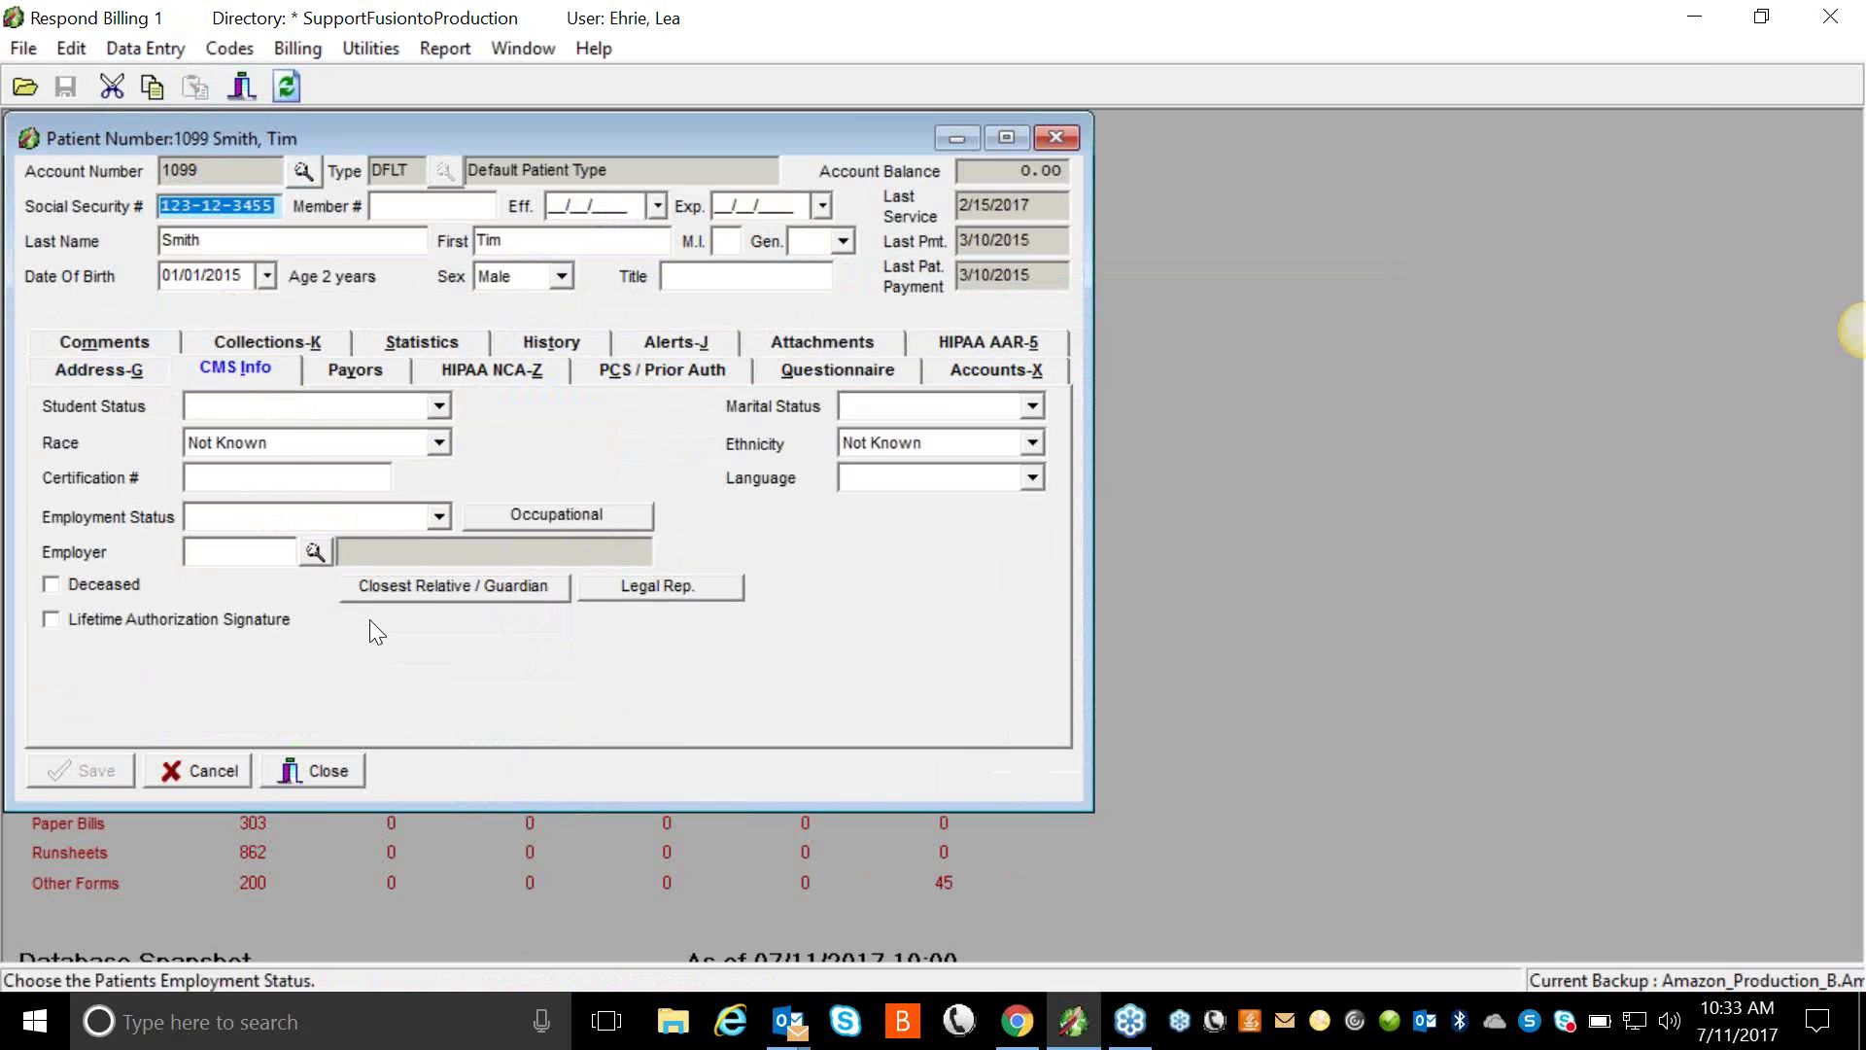
click(428, 586)
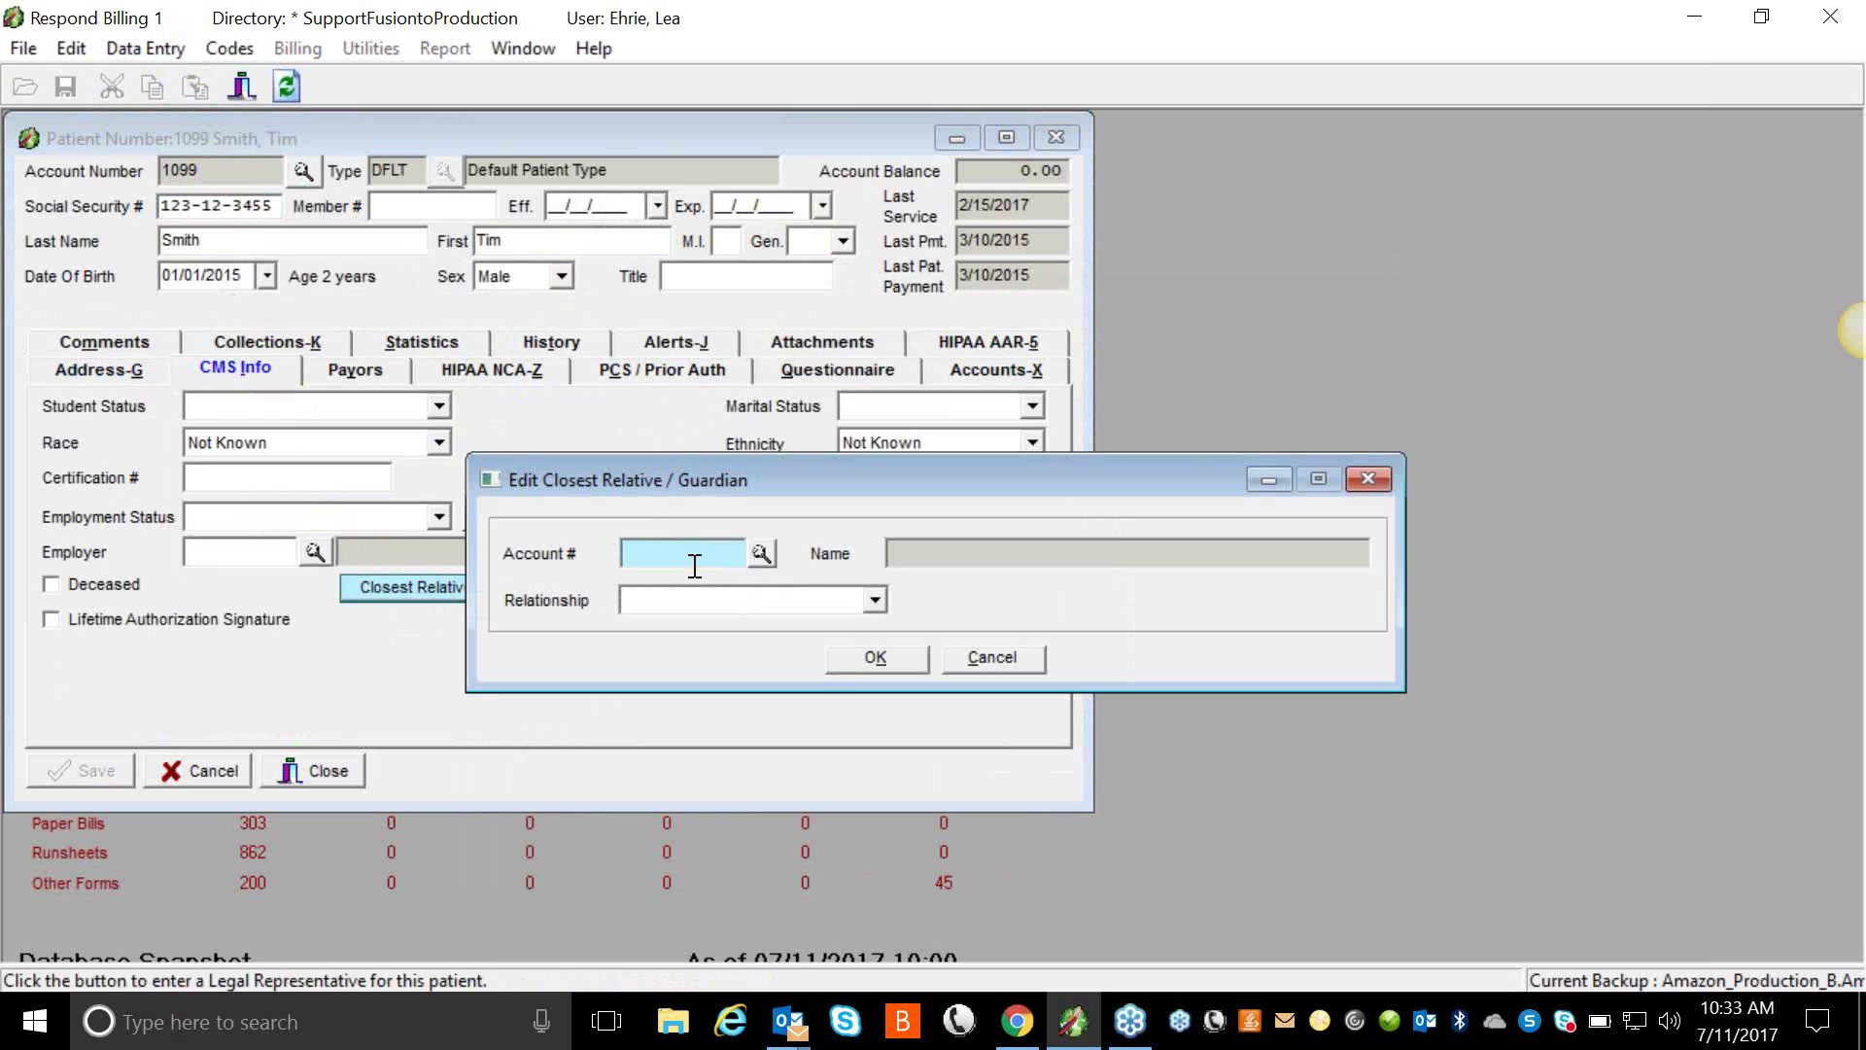
click(763, 551)
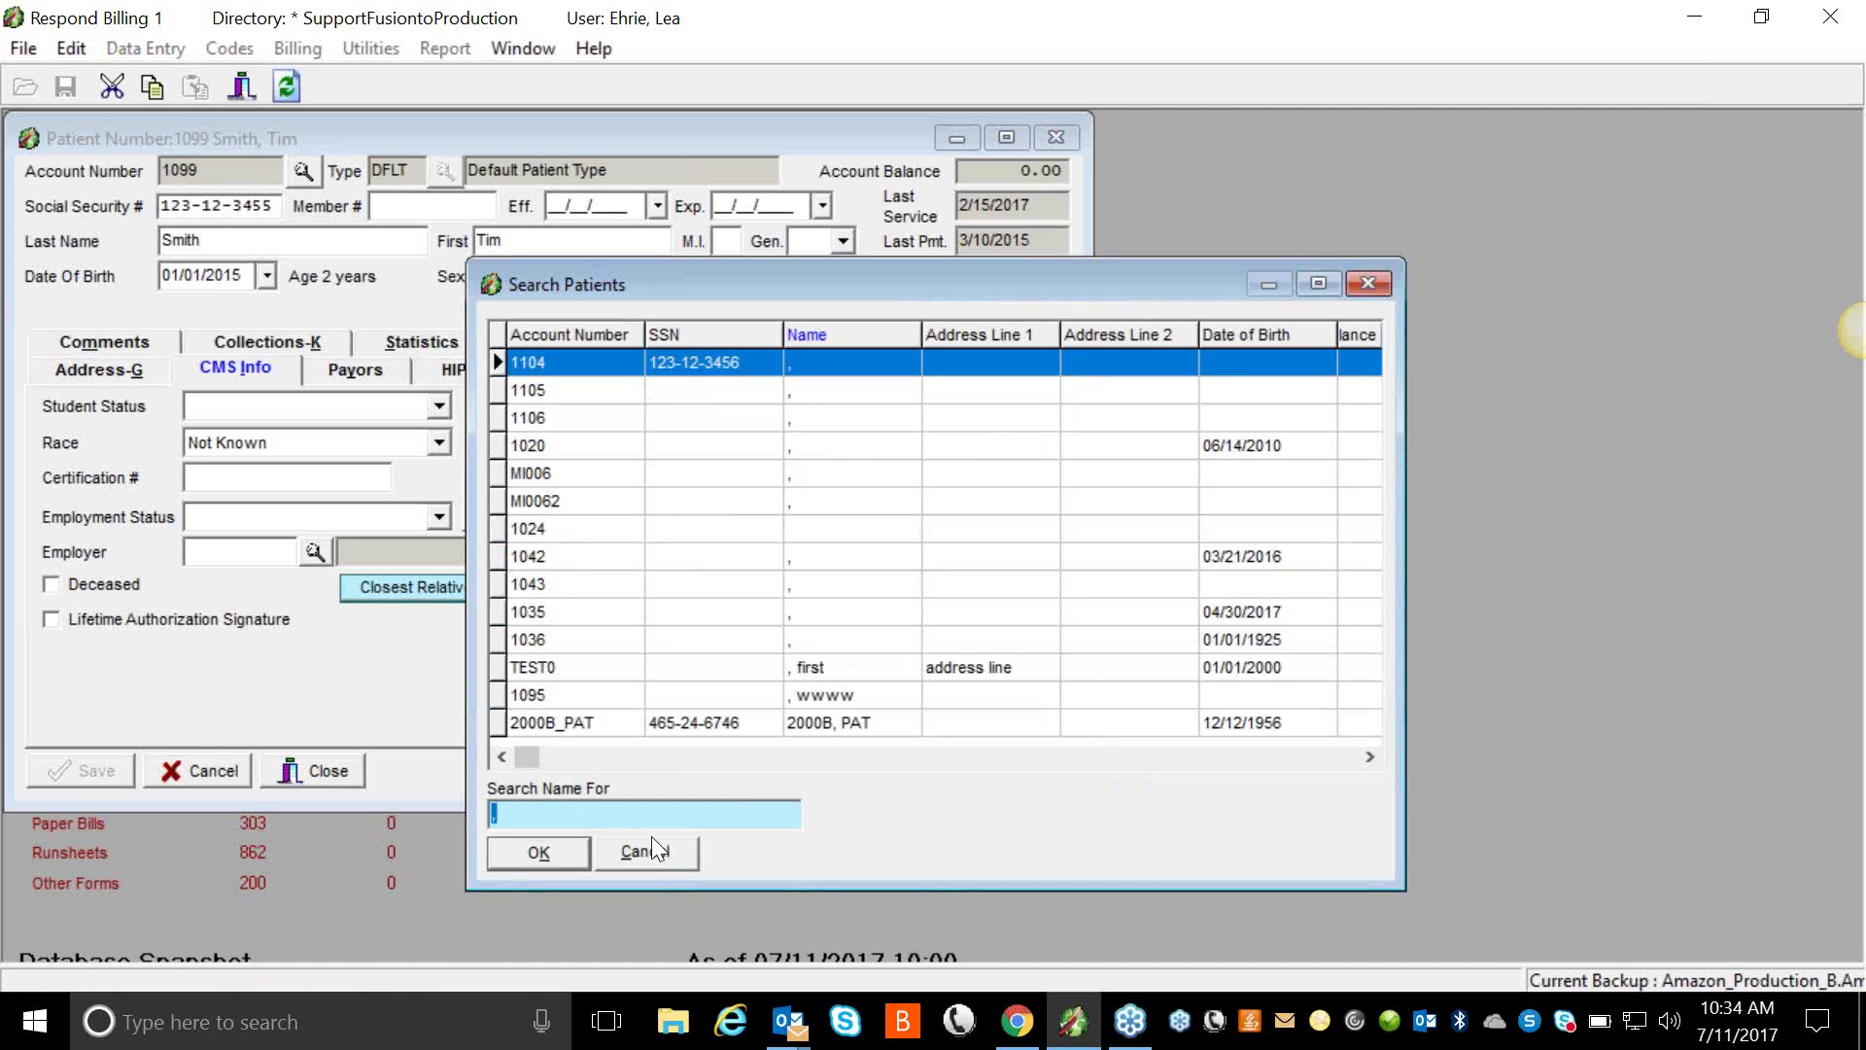
click(683, 864)
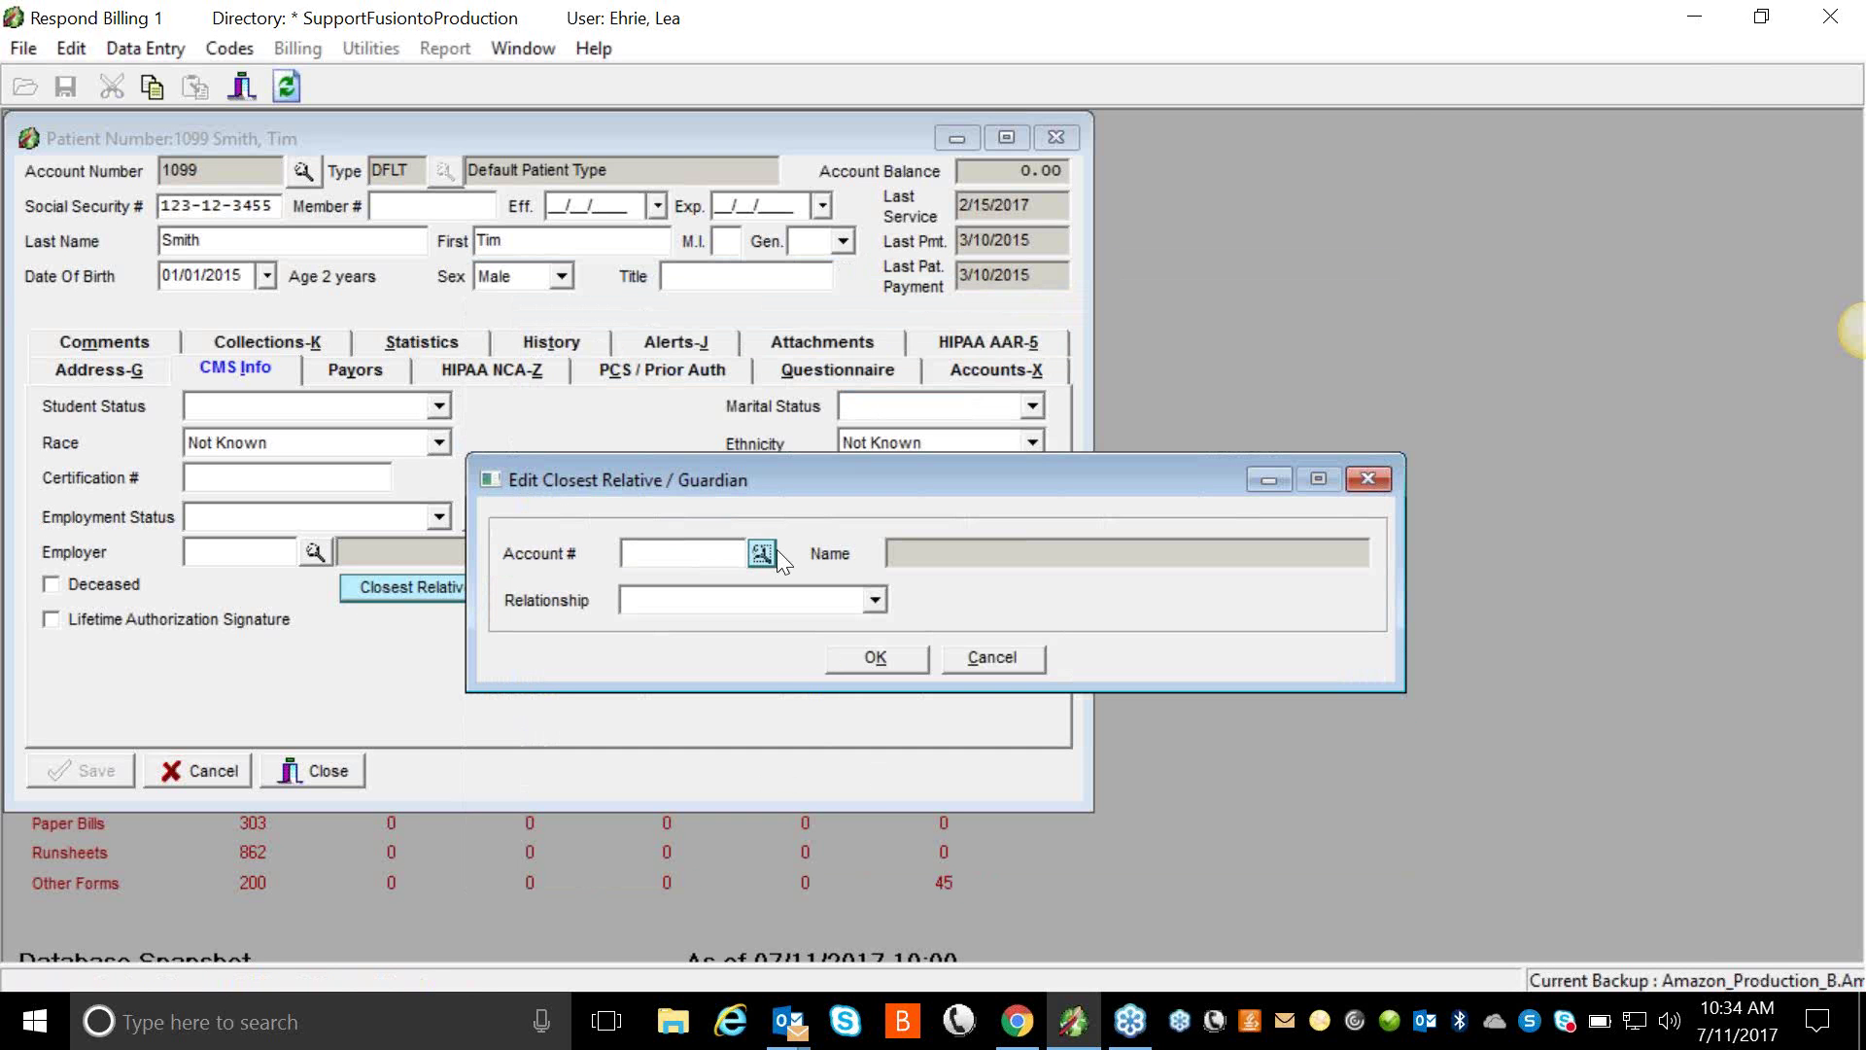
click(717, 553)
text(TESTKR)
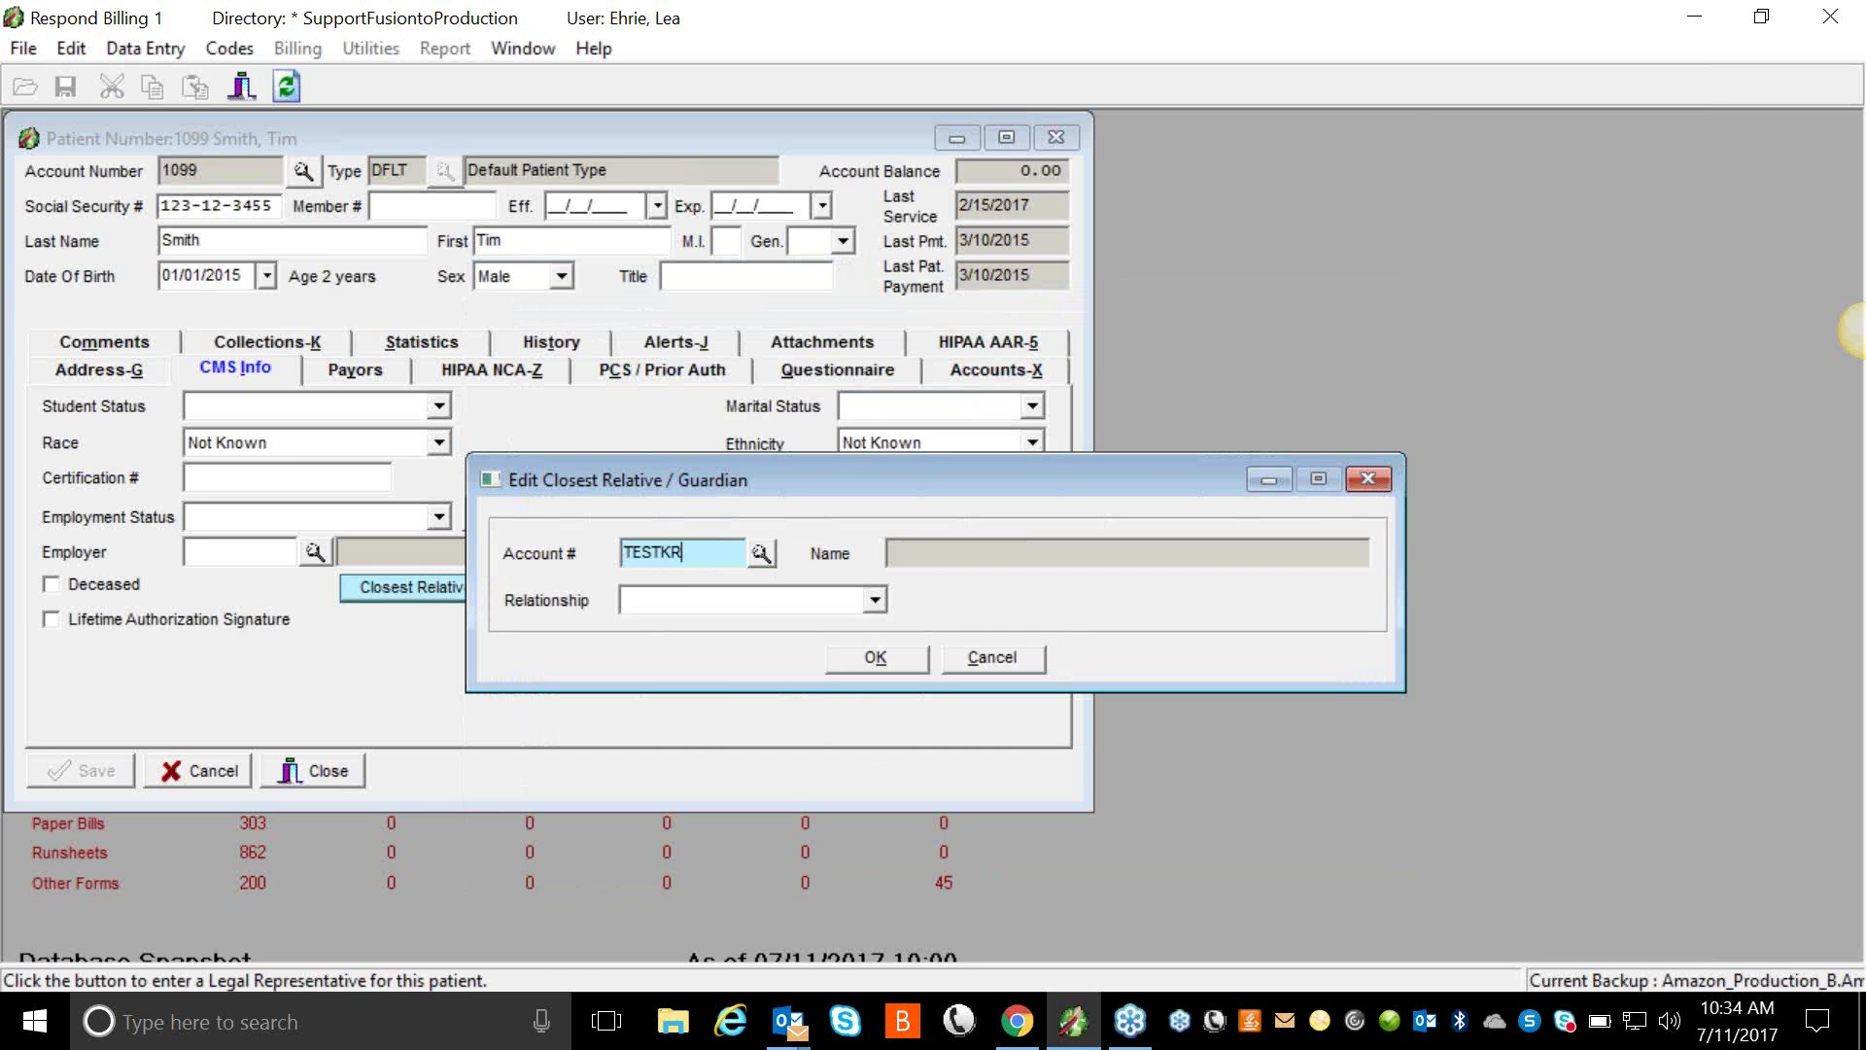
key(Tab)
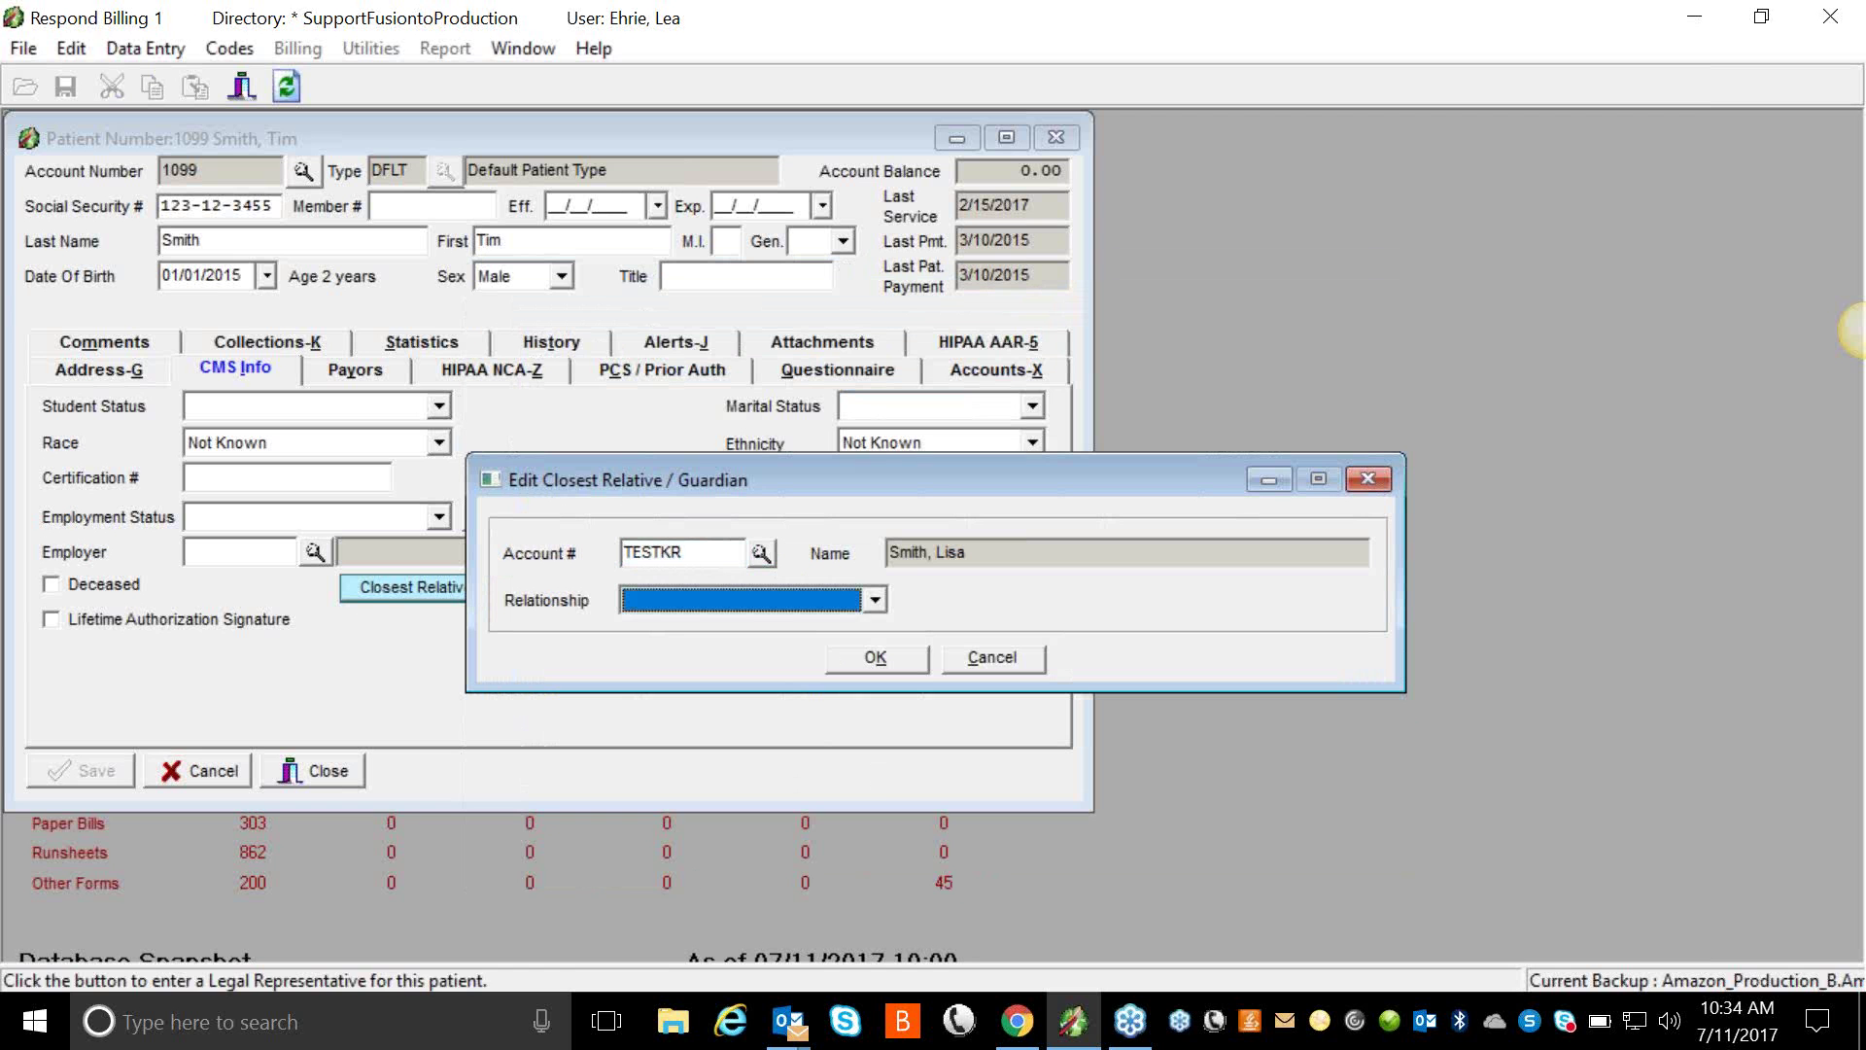
- Set the closest relative's relationship to Mother and accept the Closest Relative / Guardian entry
click(868, 604)
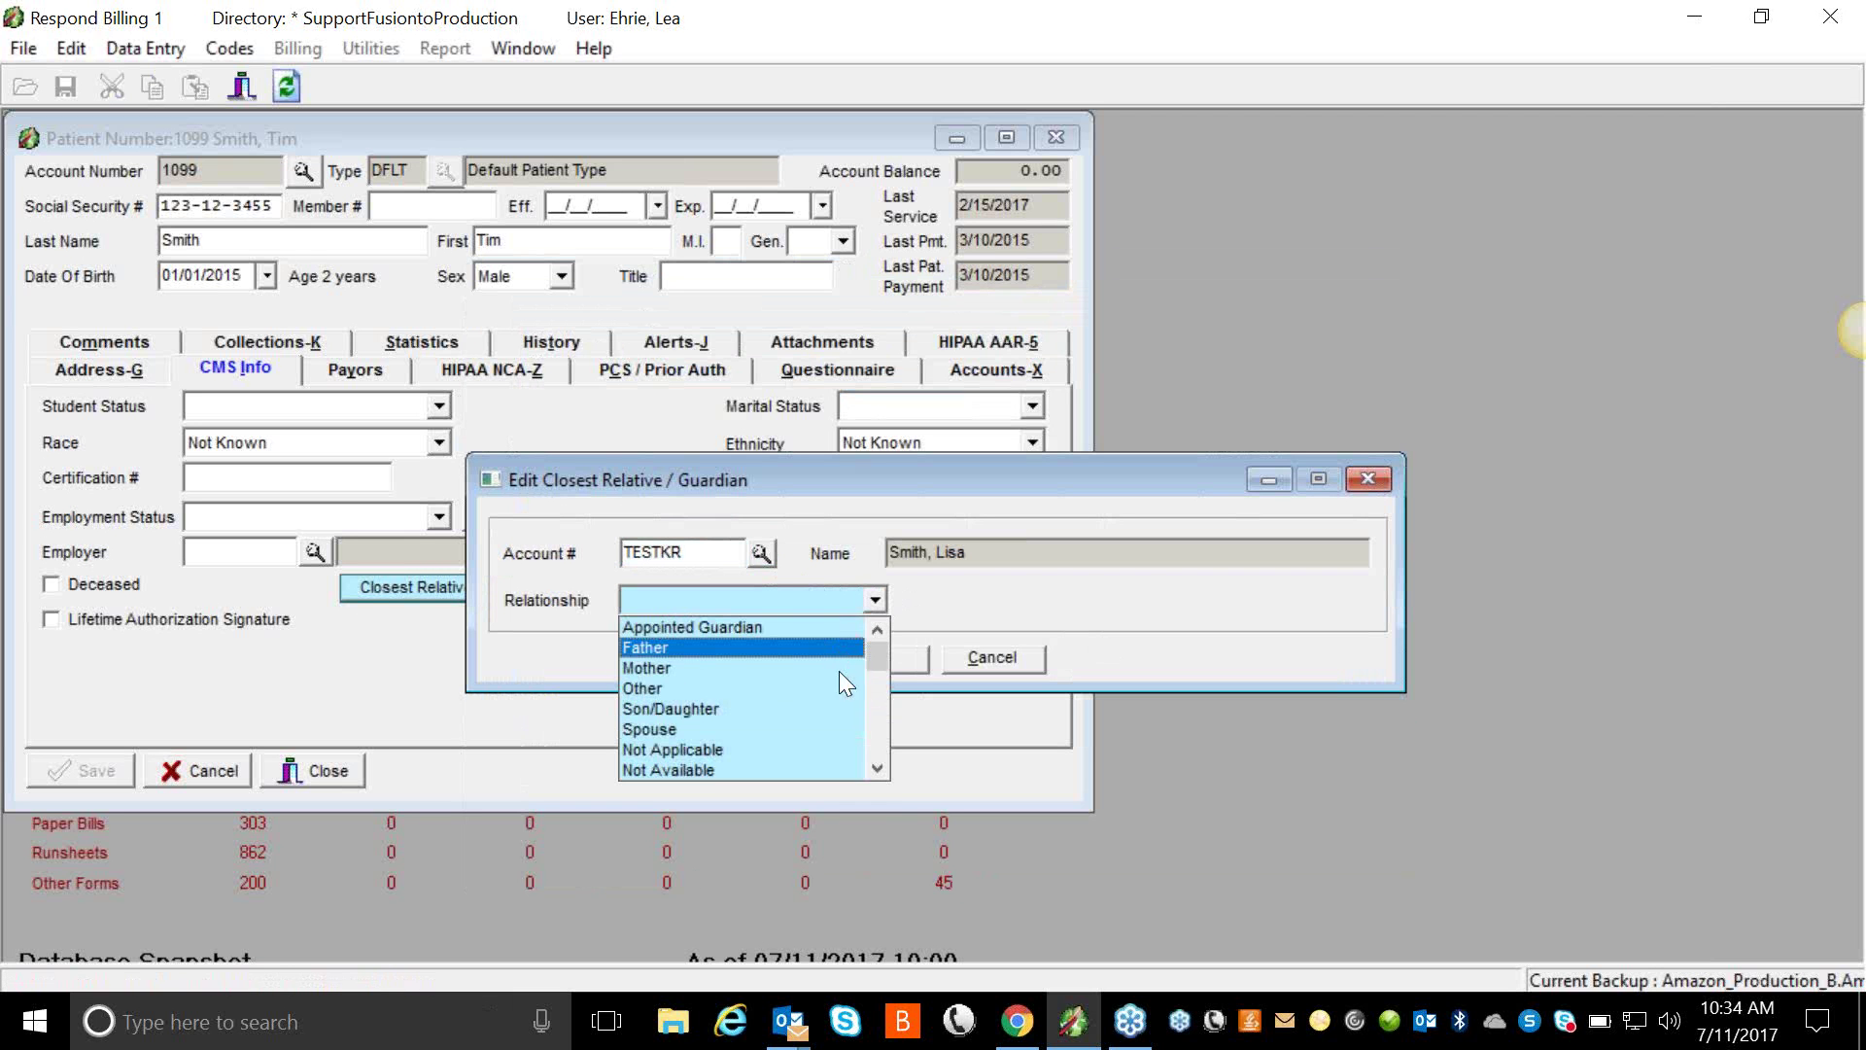
scroll(873, 745, down, 6)
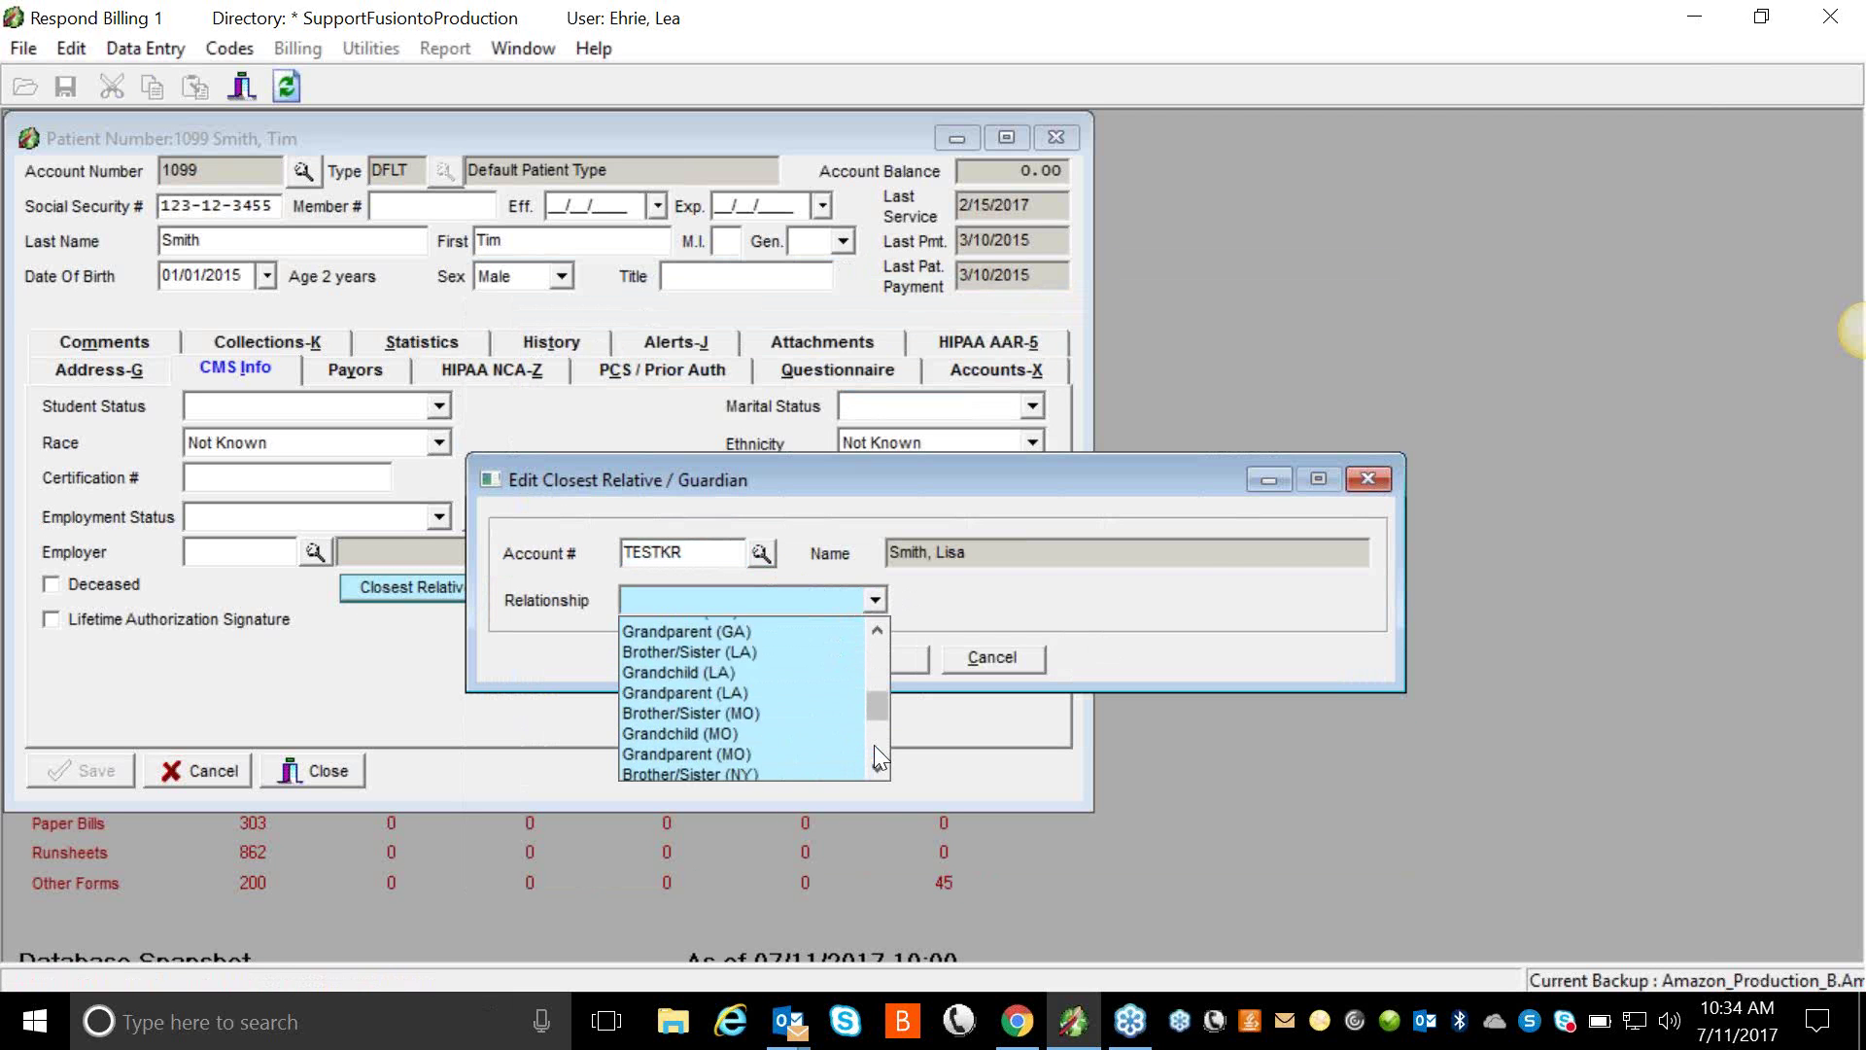
scroll(877, 744, down, 3)
scroll(878, 772, down, 3)
scroll(873, 682, up, 10)
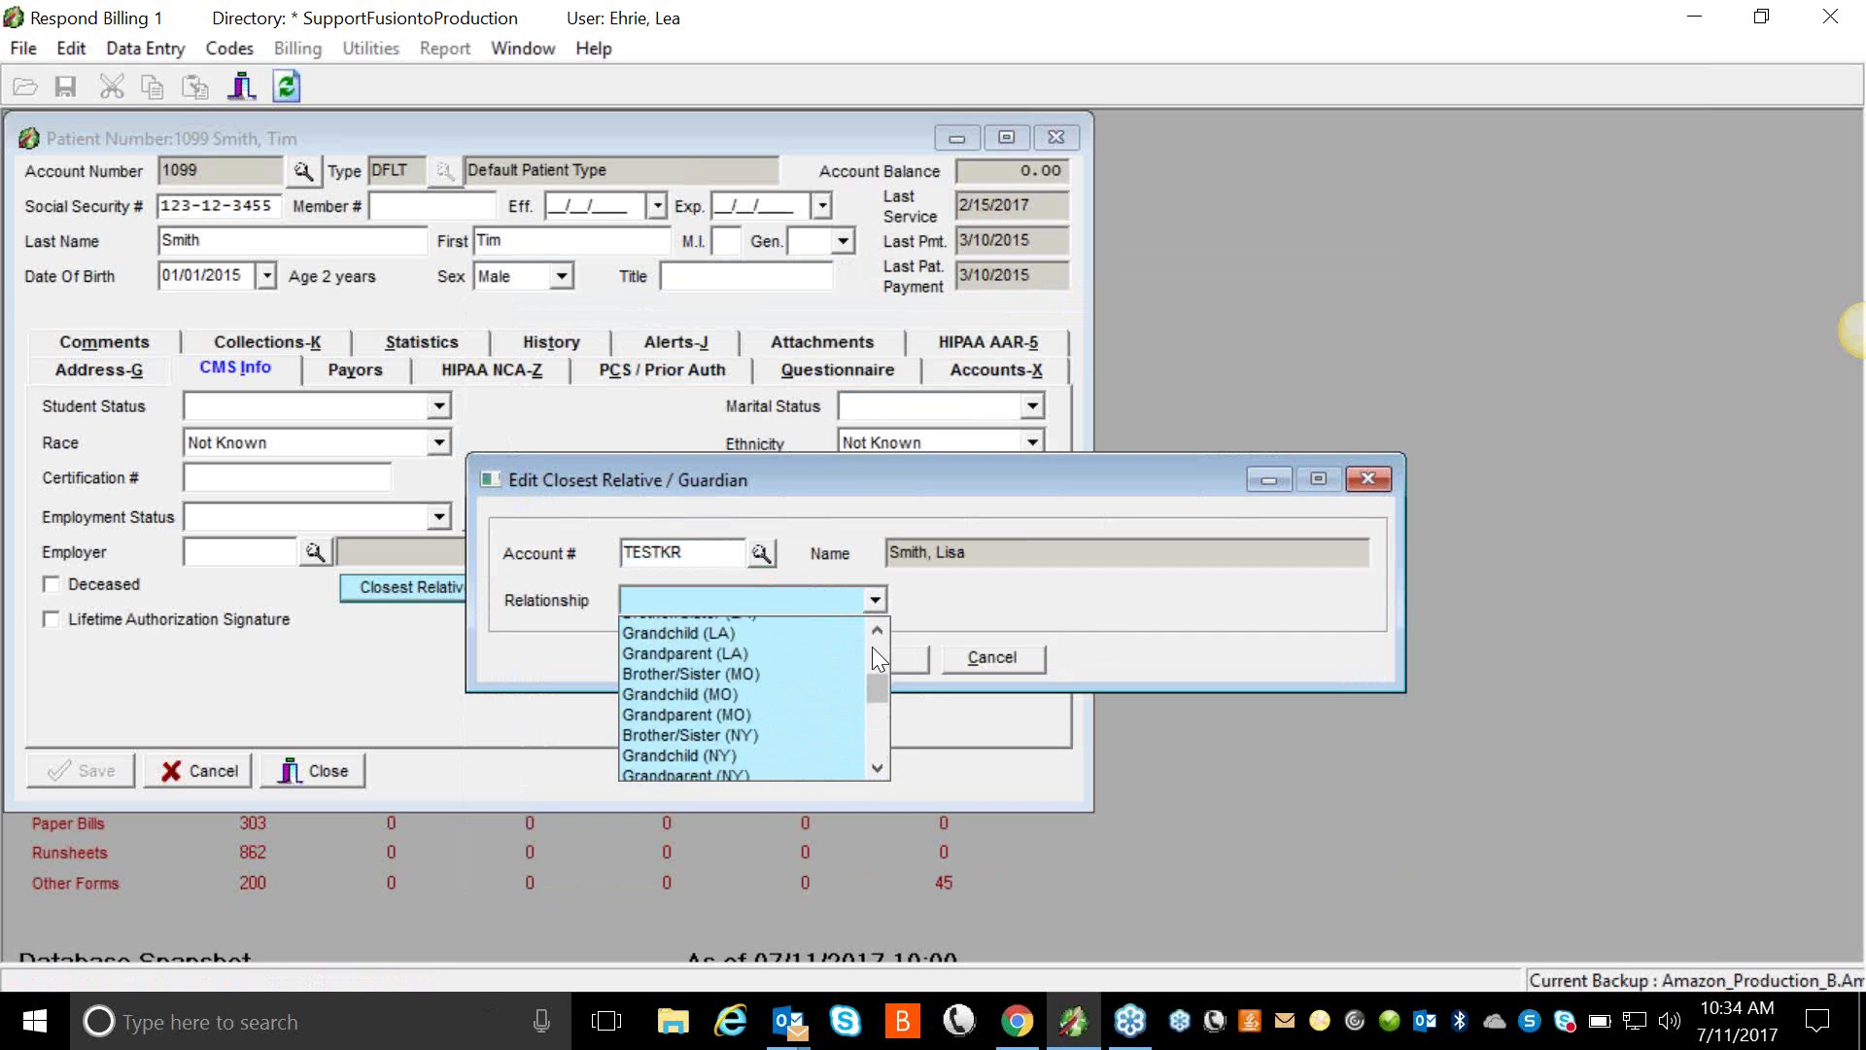
scroll(877, 698, up, 3)
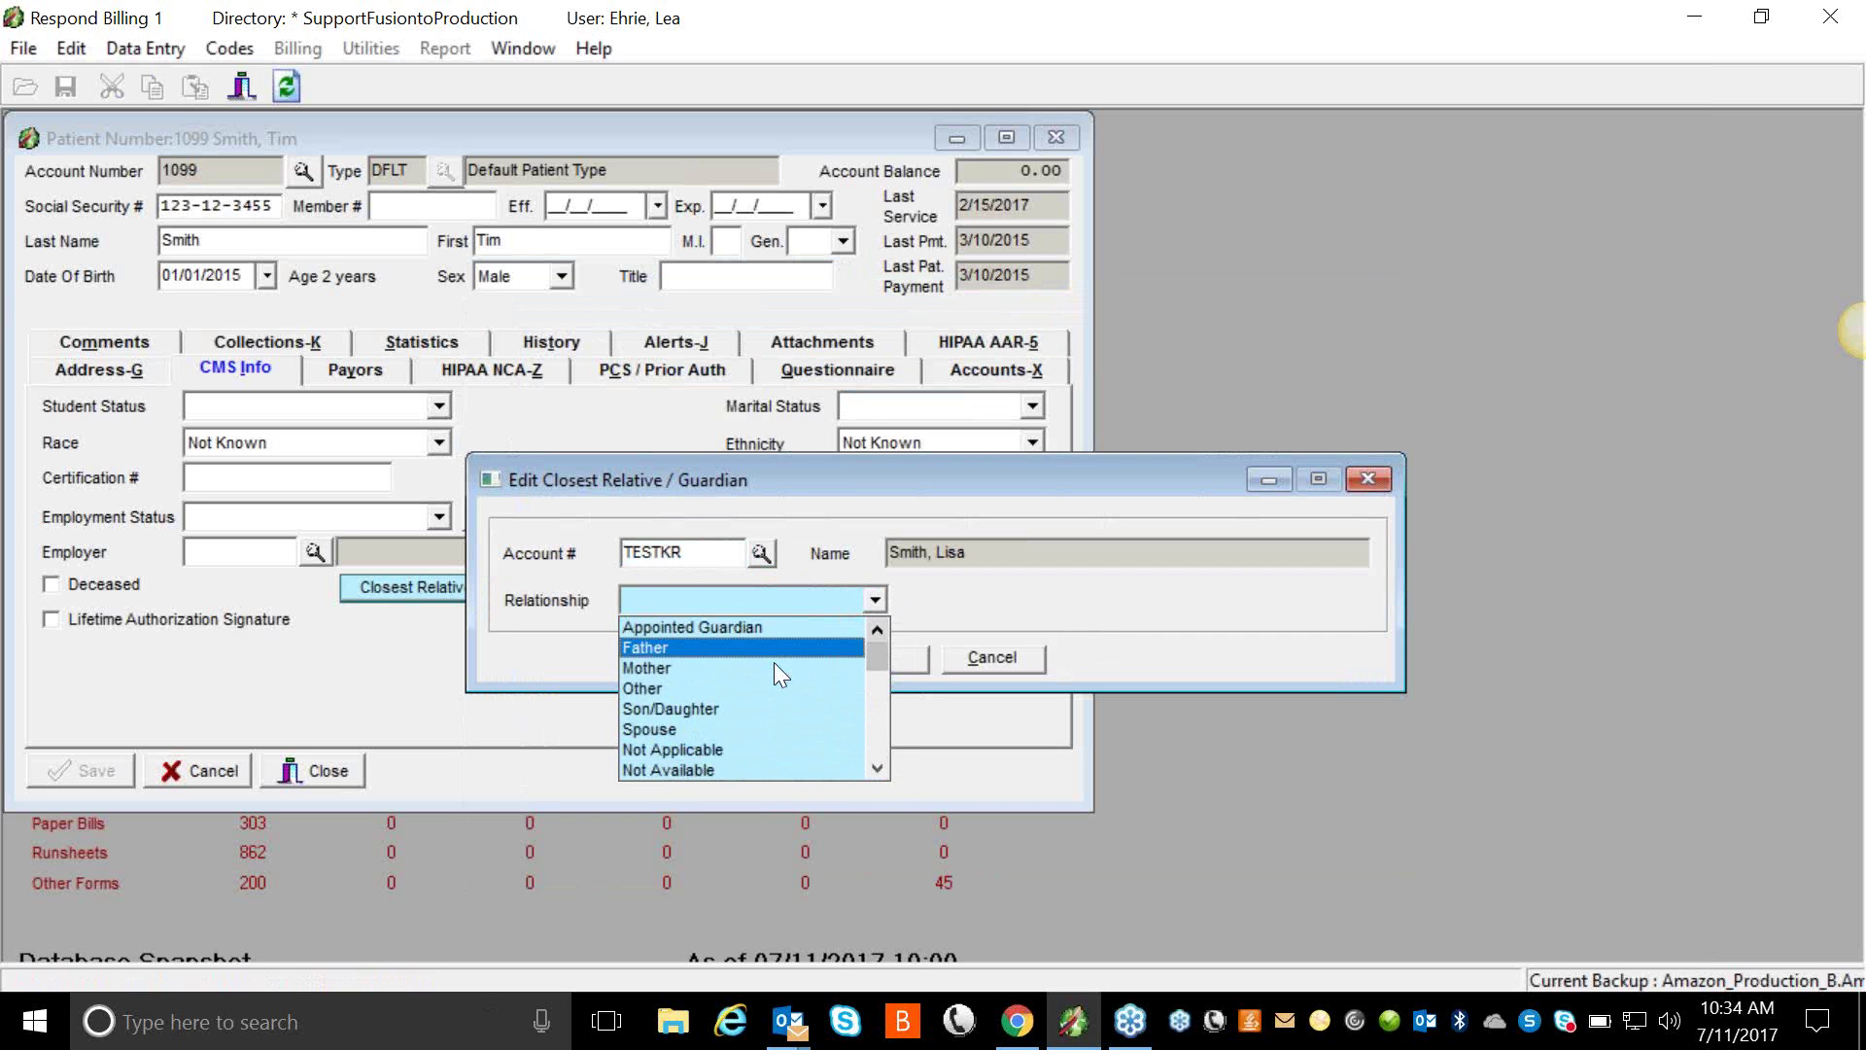
click(667, 673)
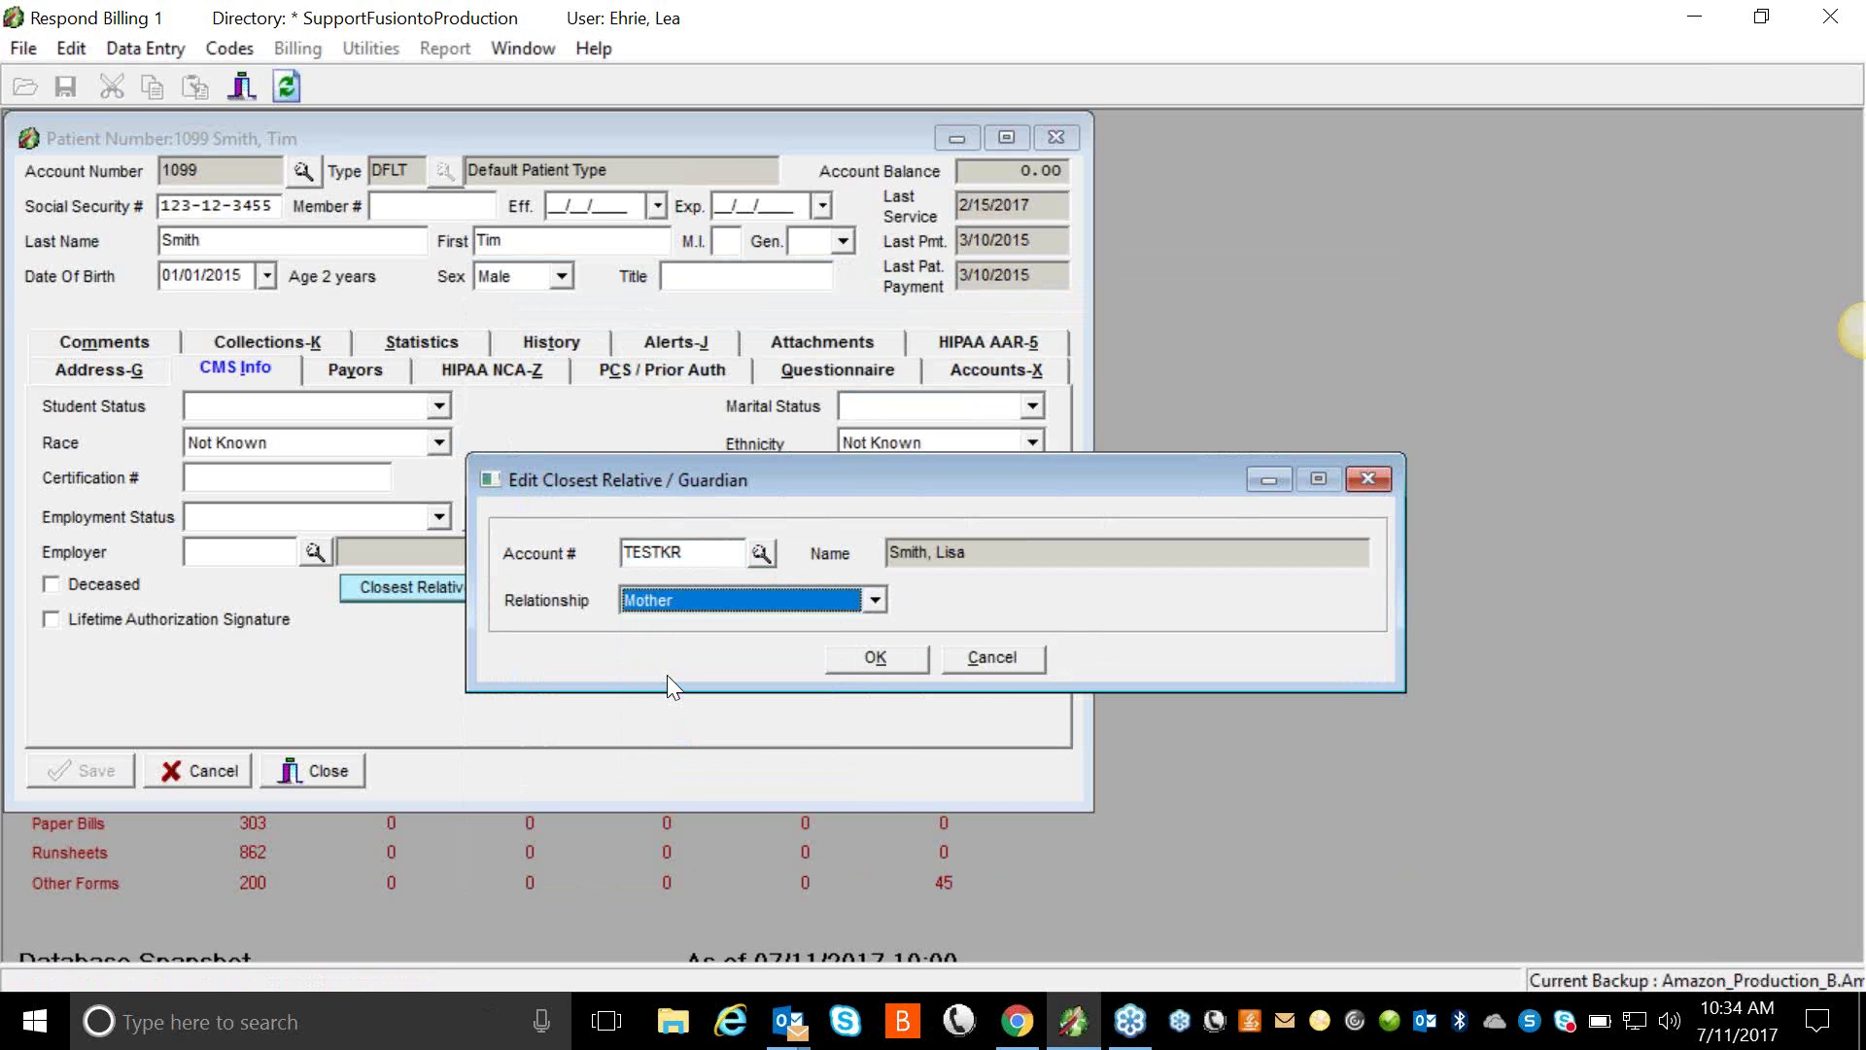
click(897, 665)
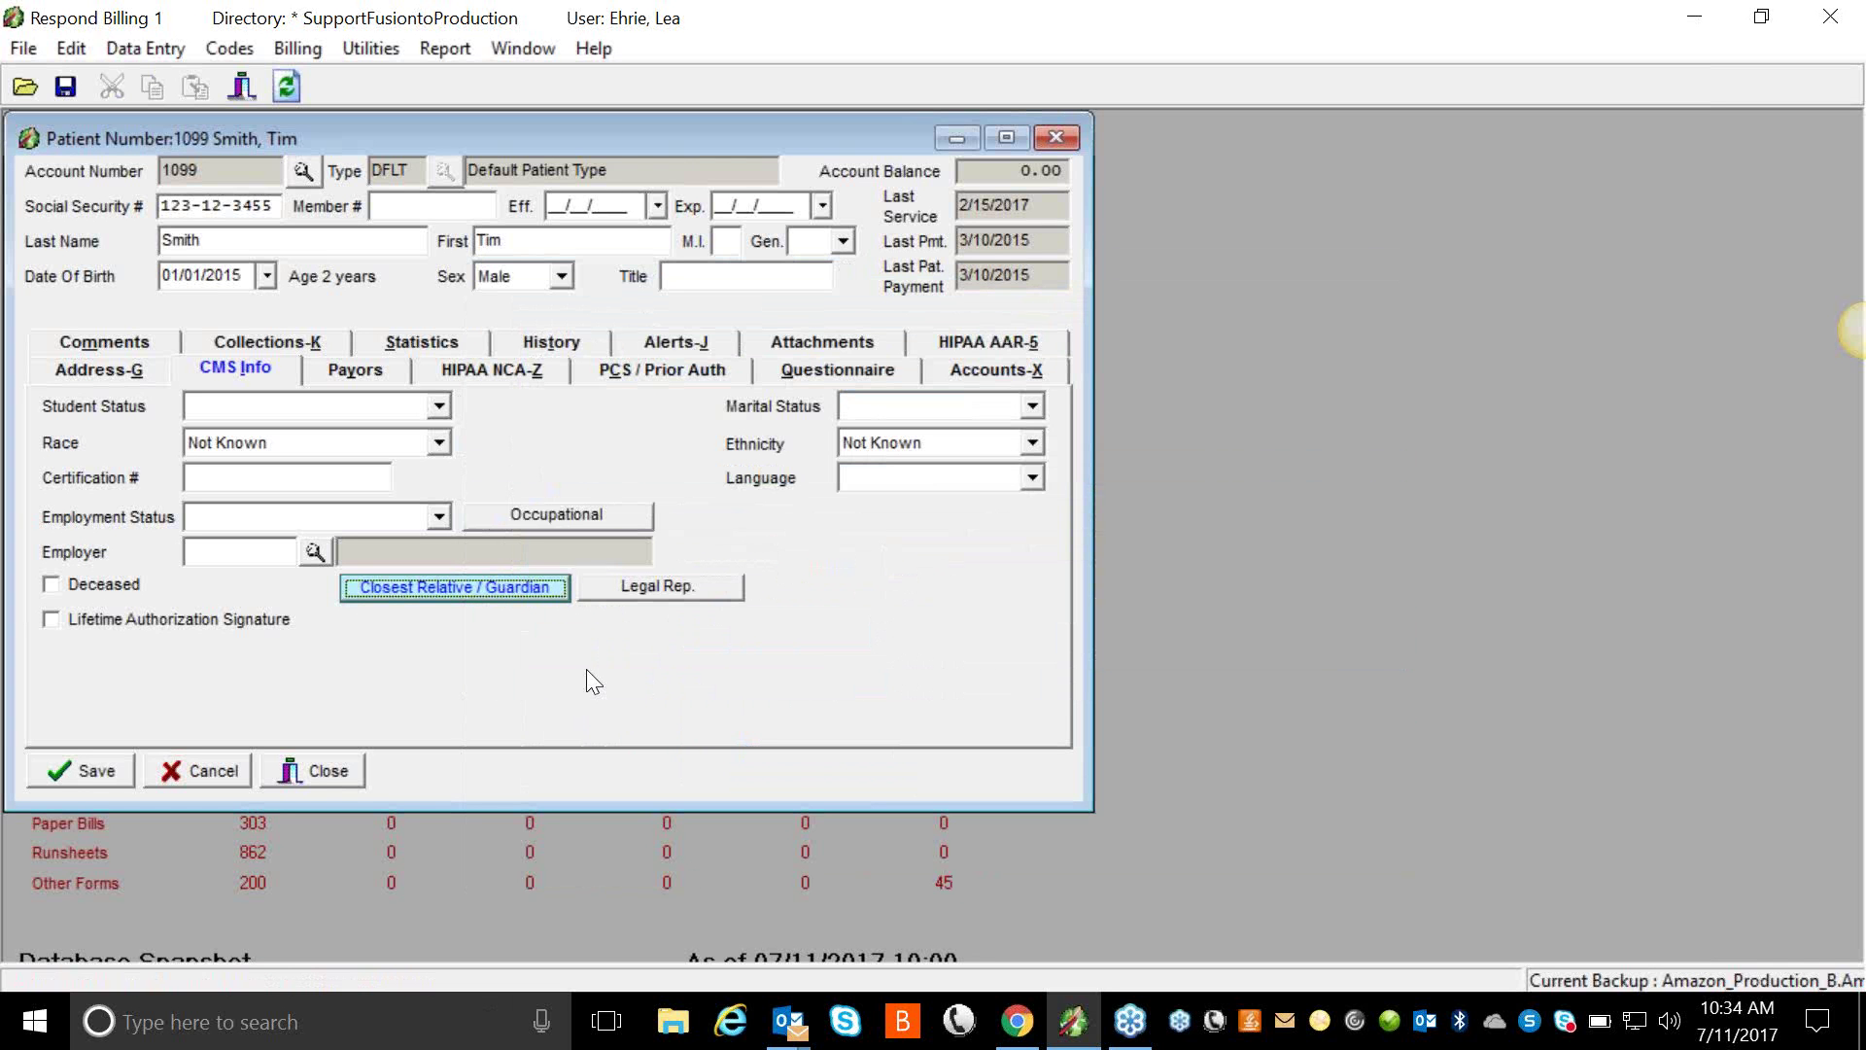
- Look at the Legal Representative entry and its patient search, leaving without assigning anyone
click(670, 588)
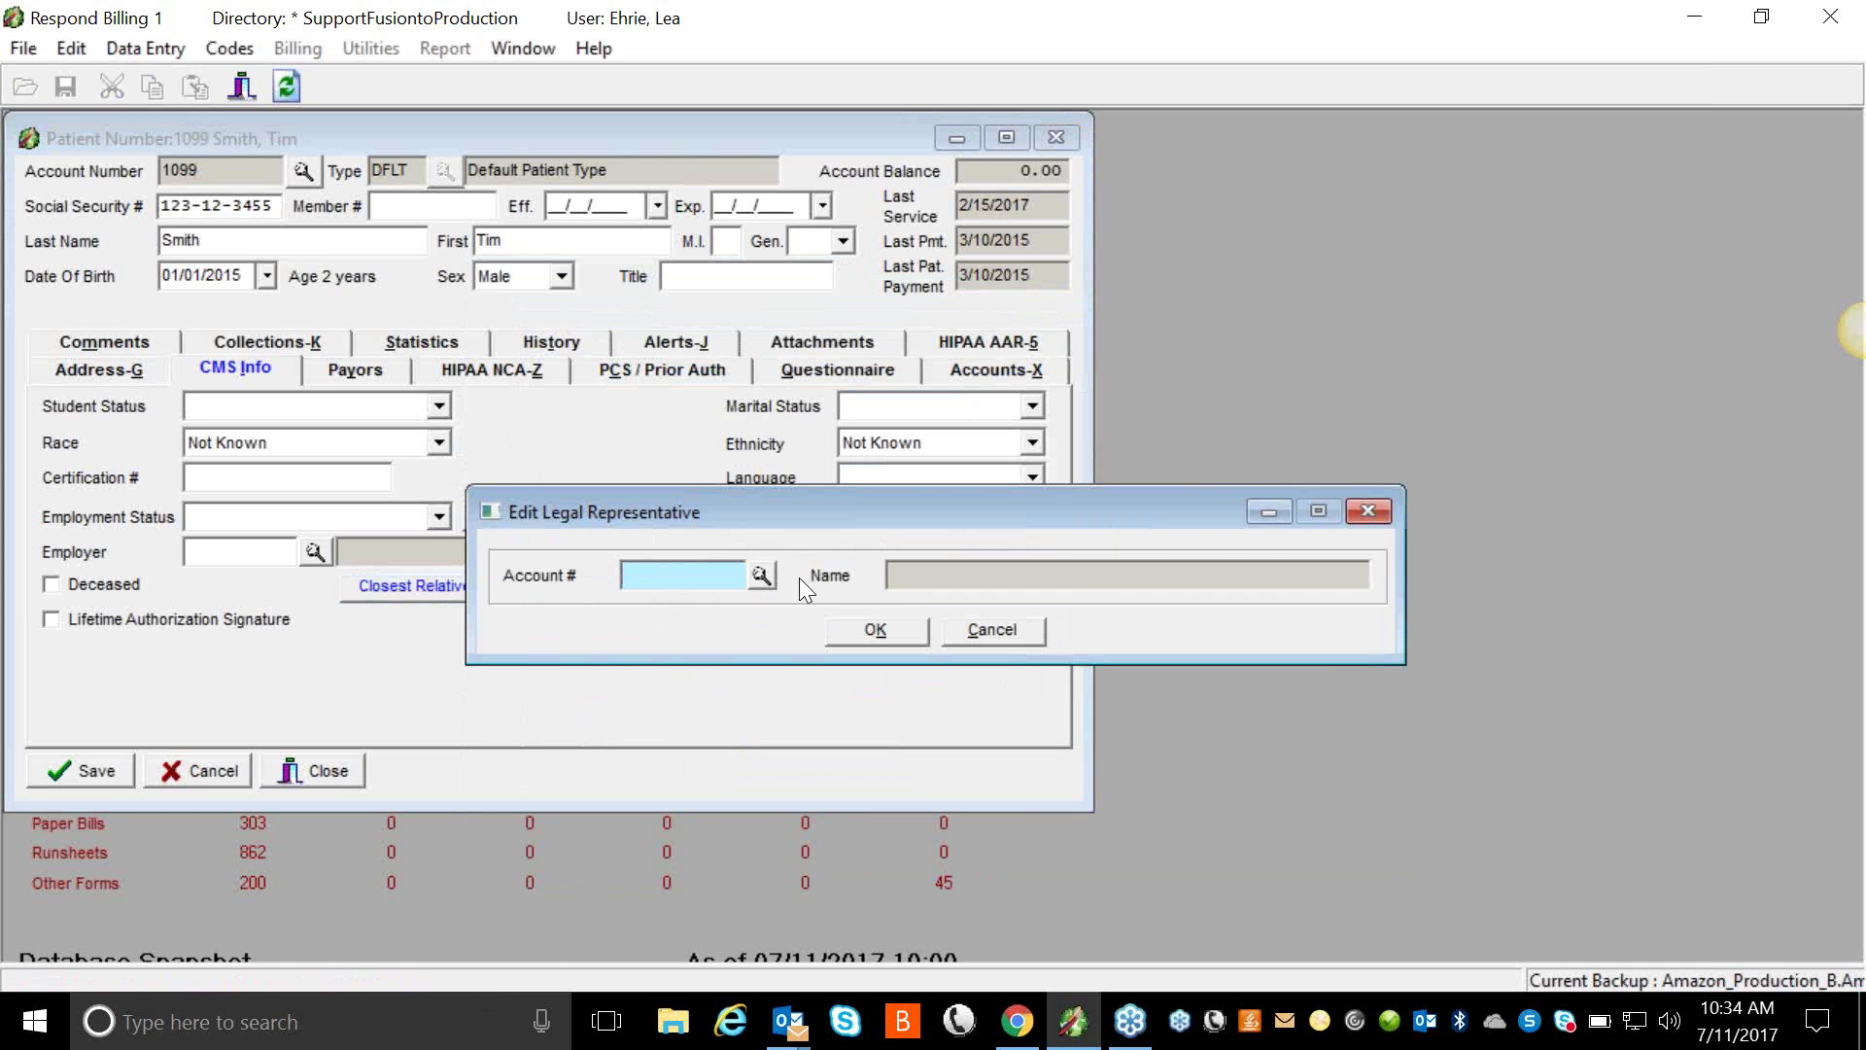
click(762, 575)
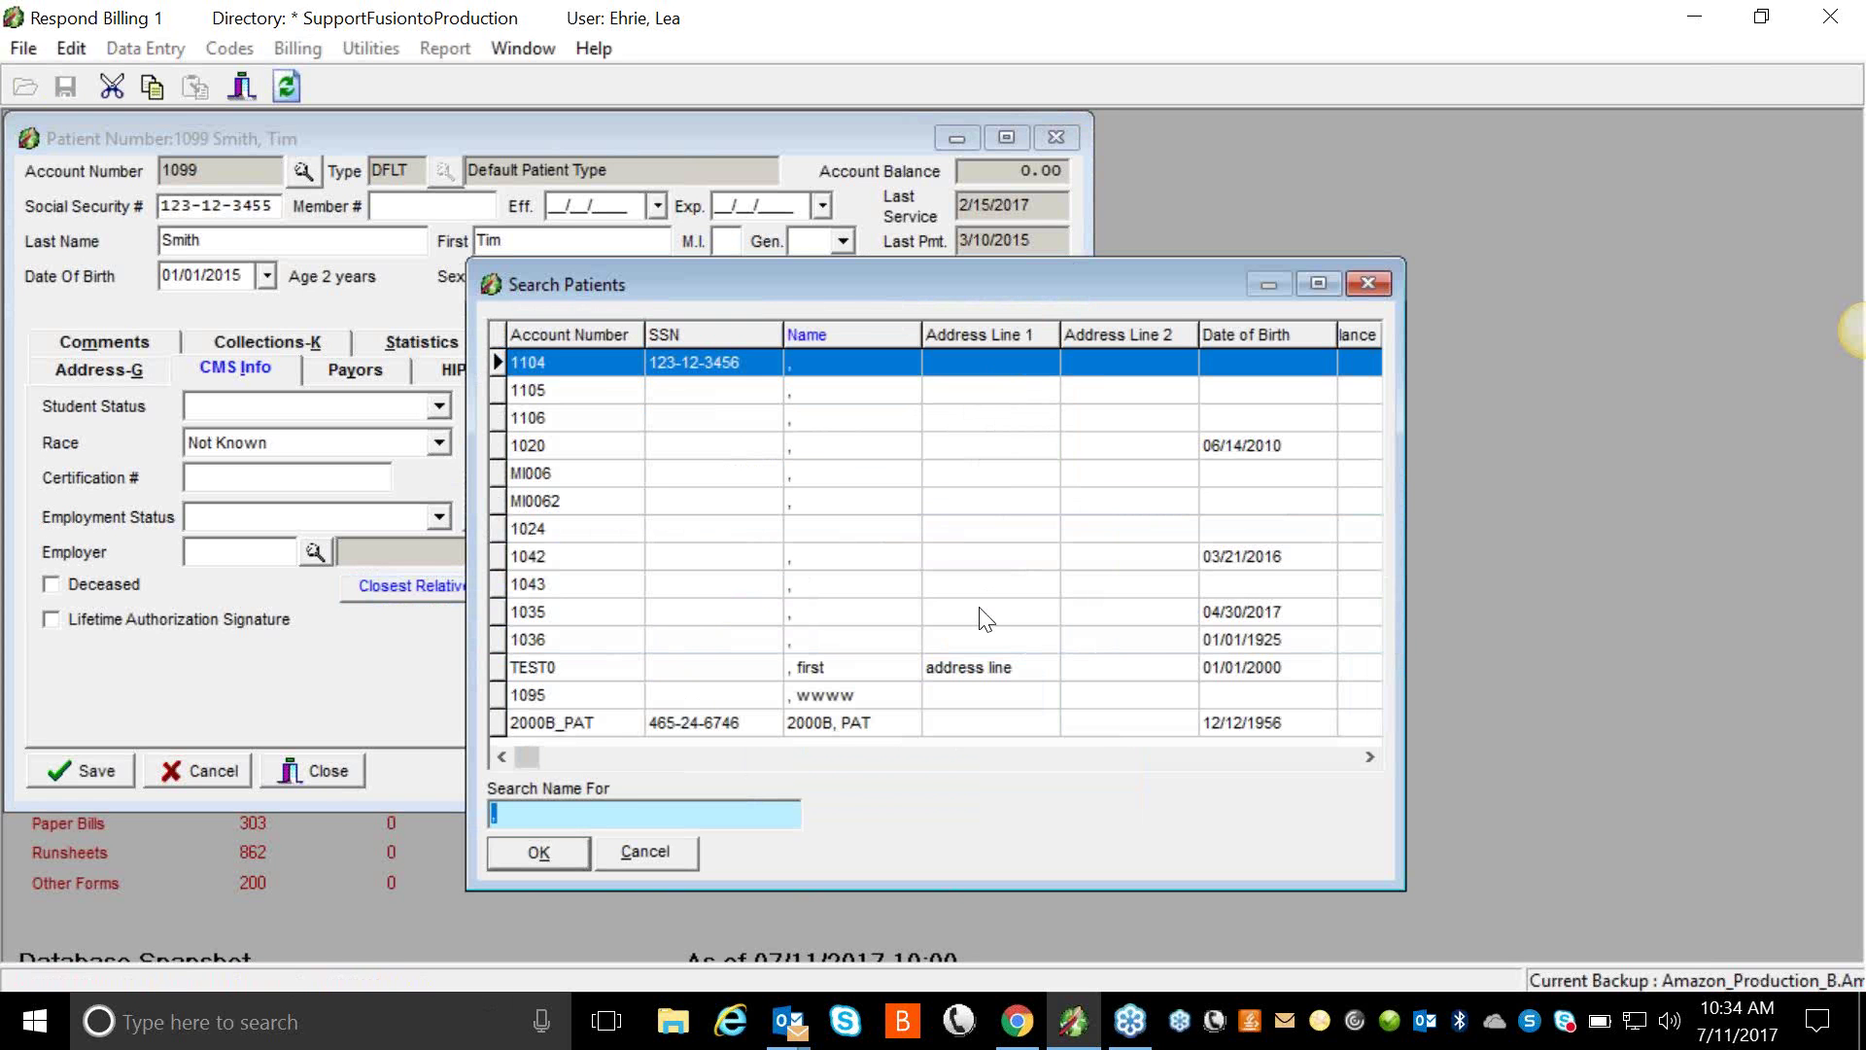
click(656, 849)
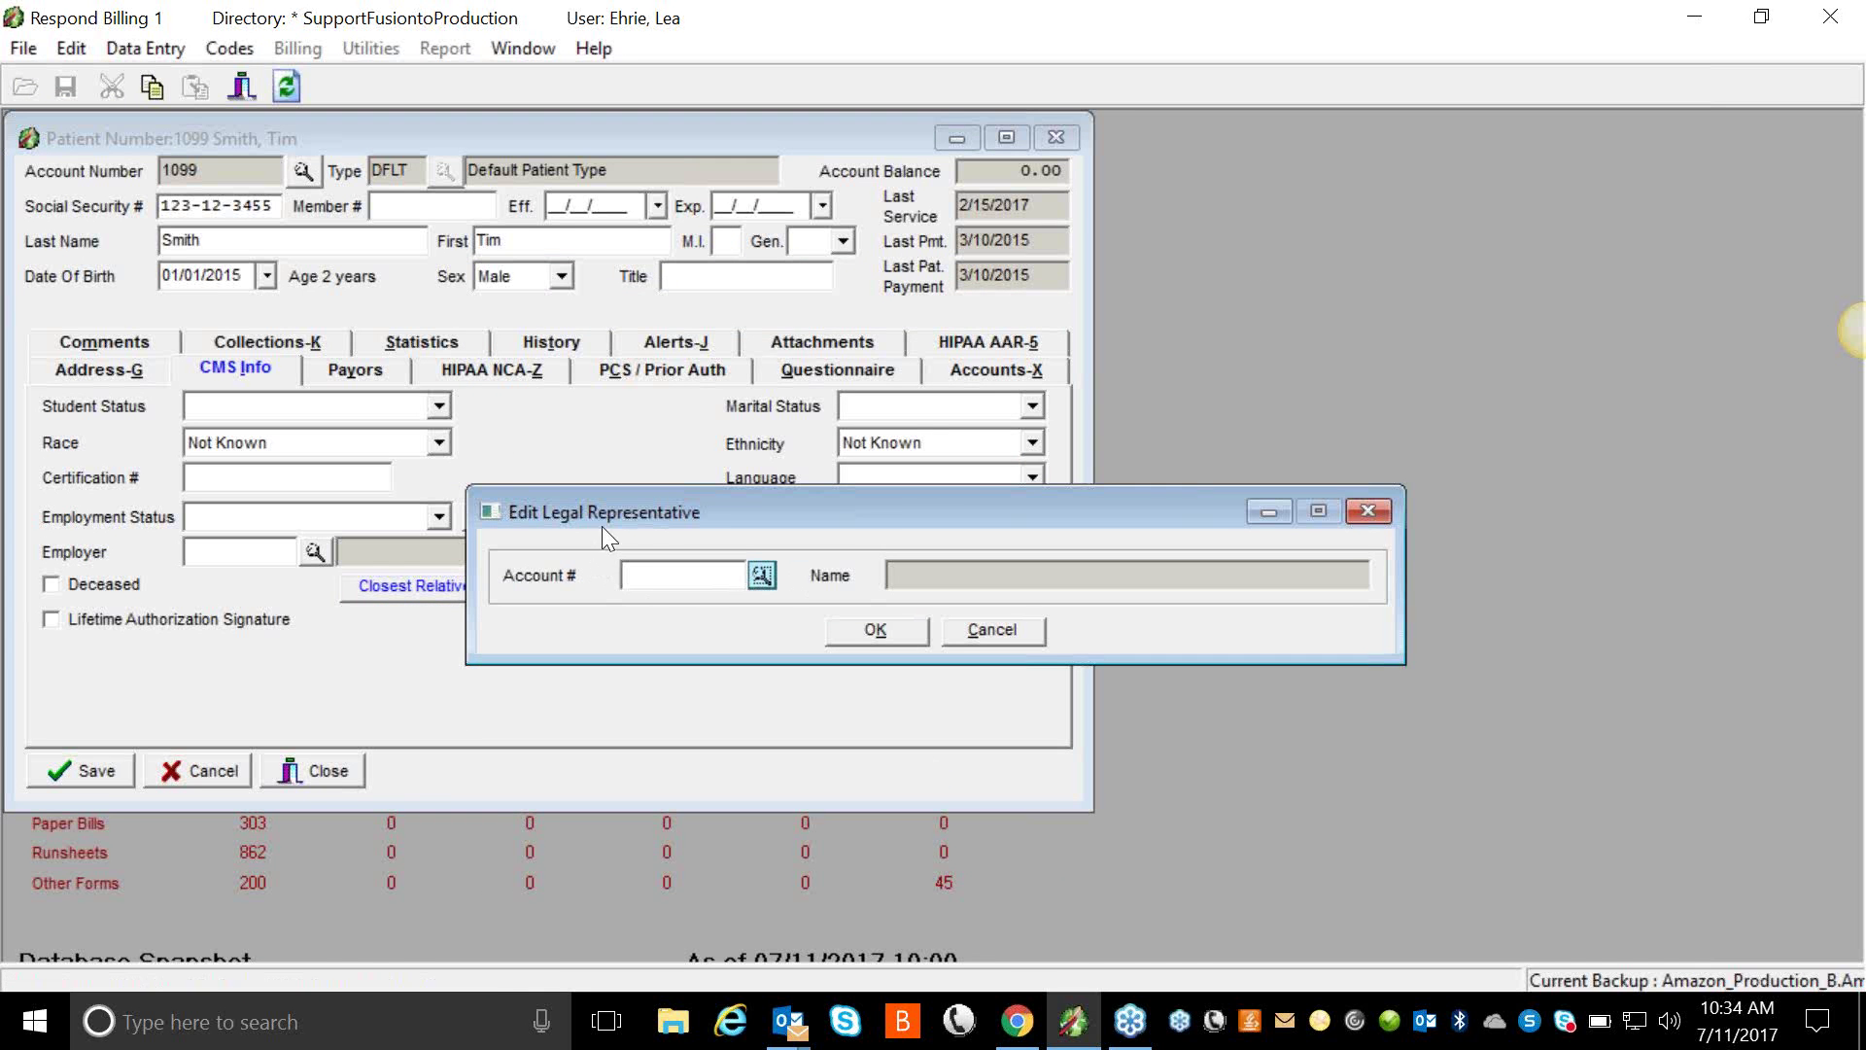
click(1001, 632)
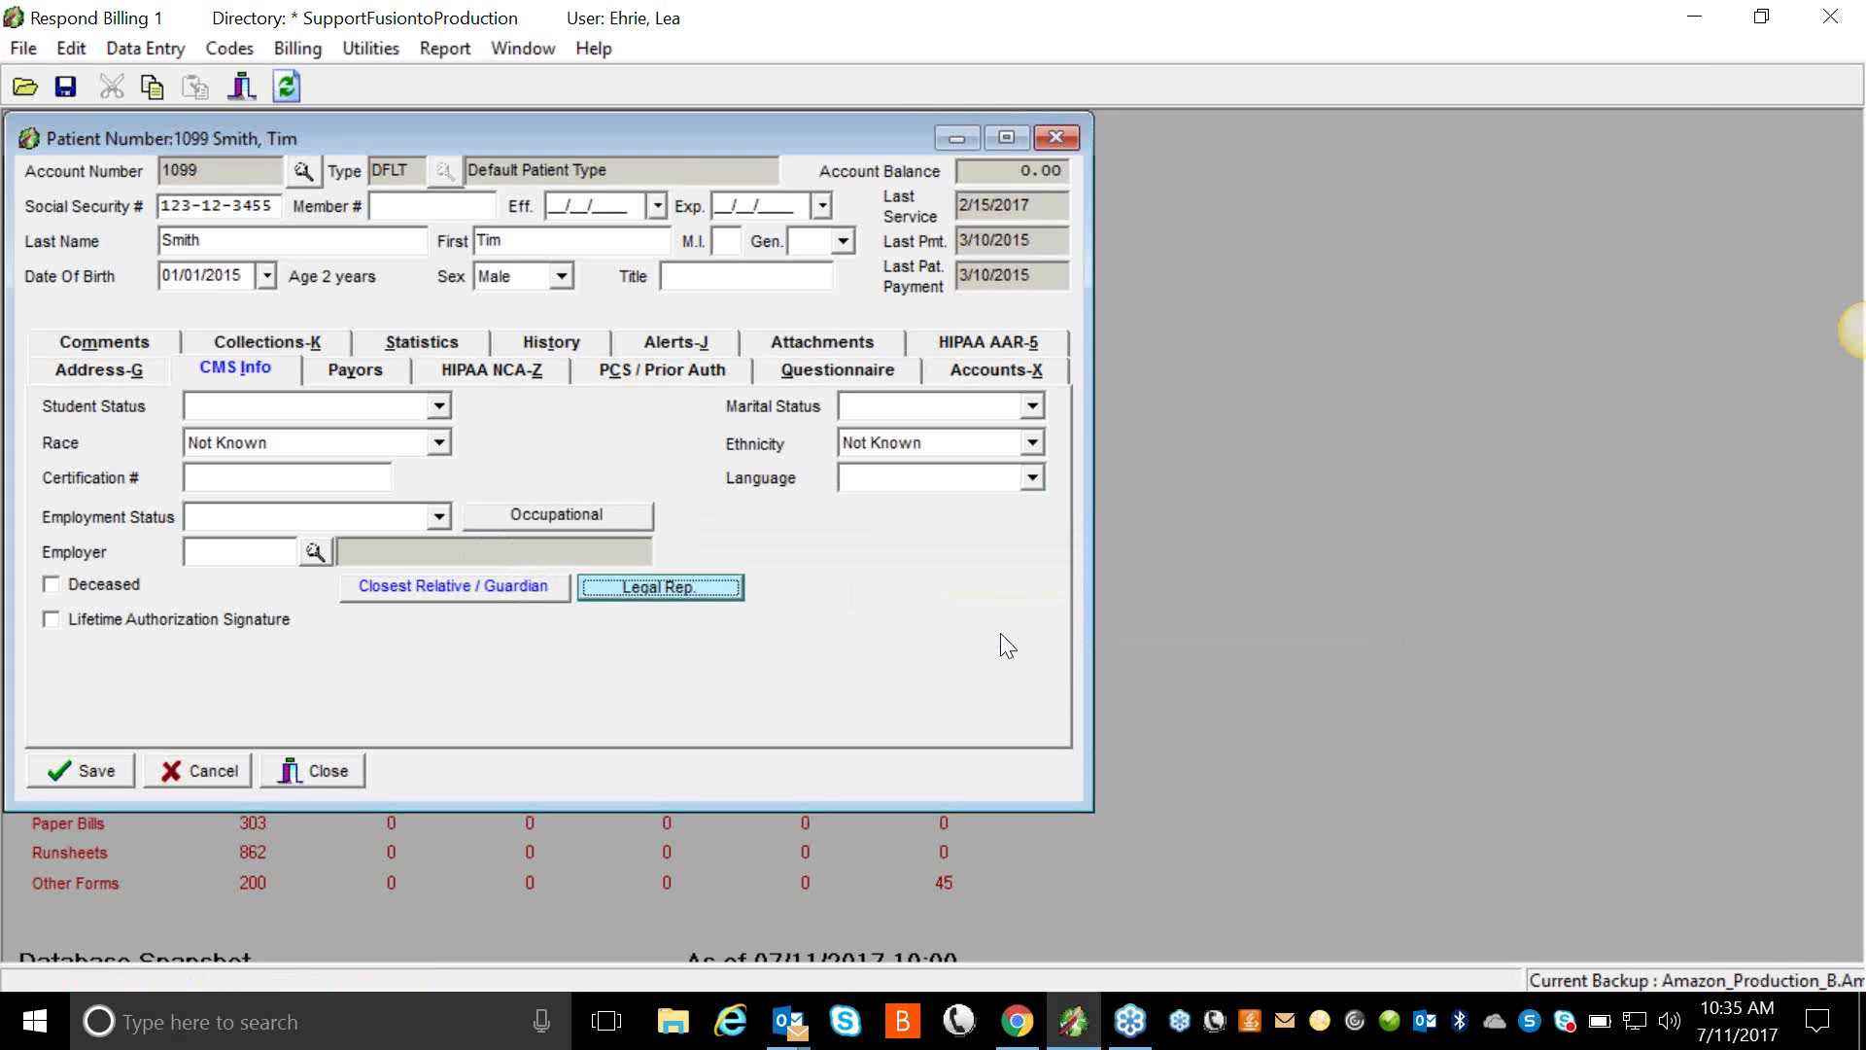
- Check the Closest Relative / Guardian entry once more and save the patient record
click(492, 589)
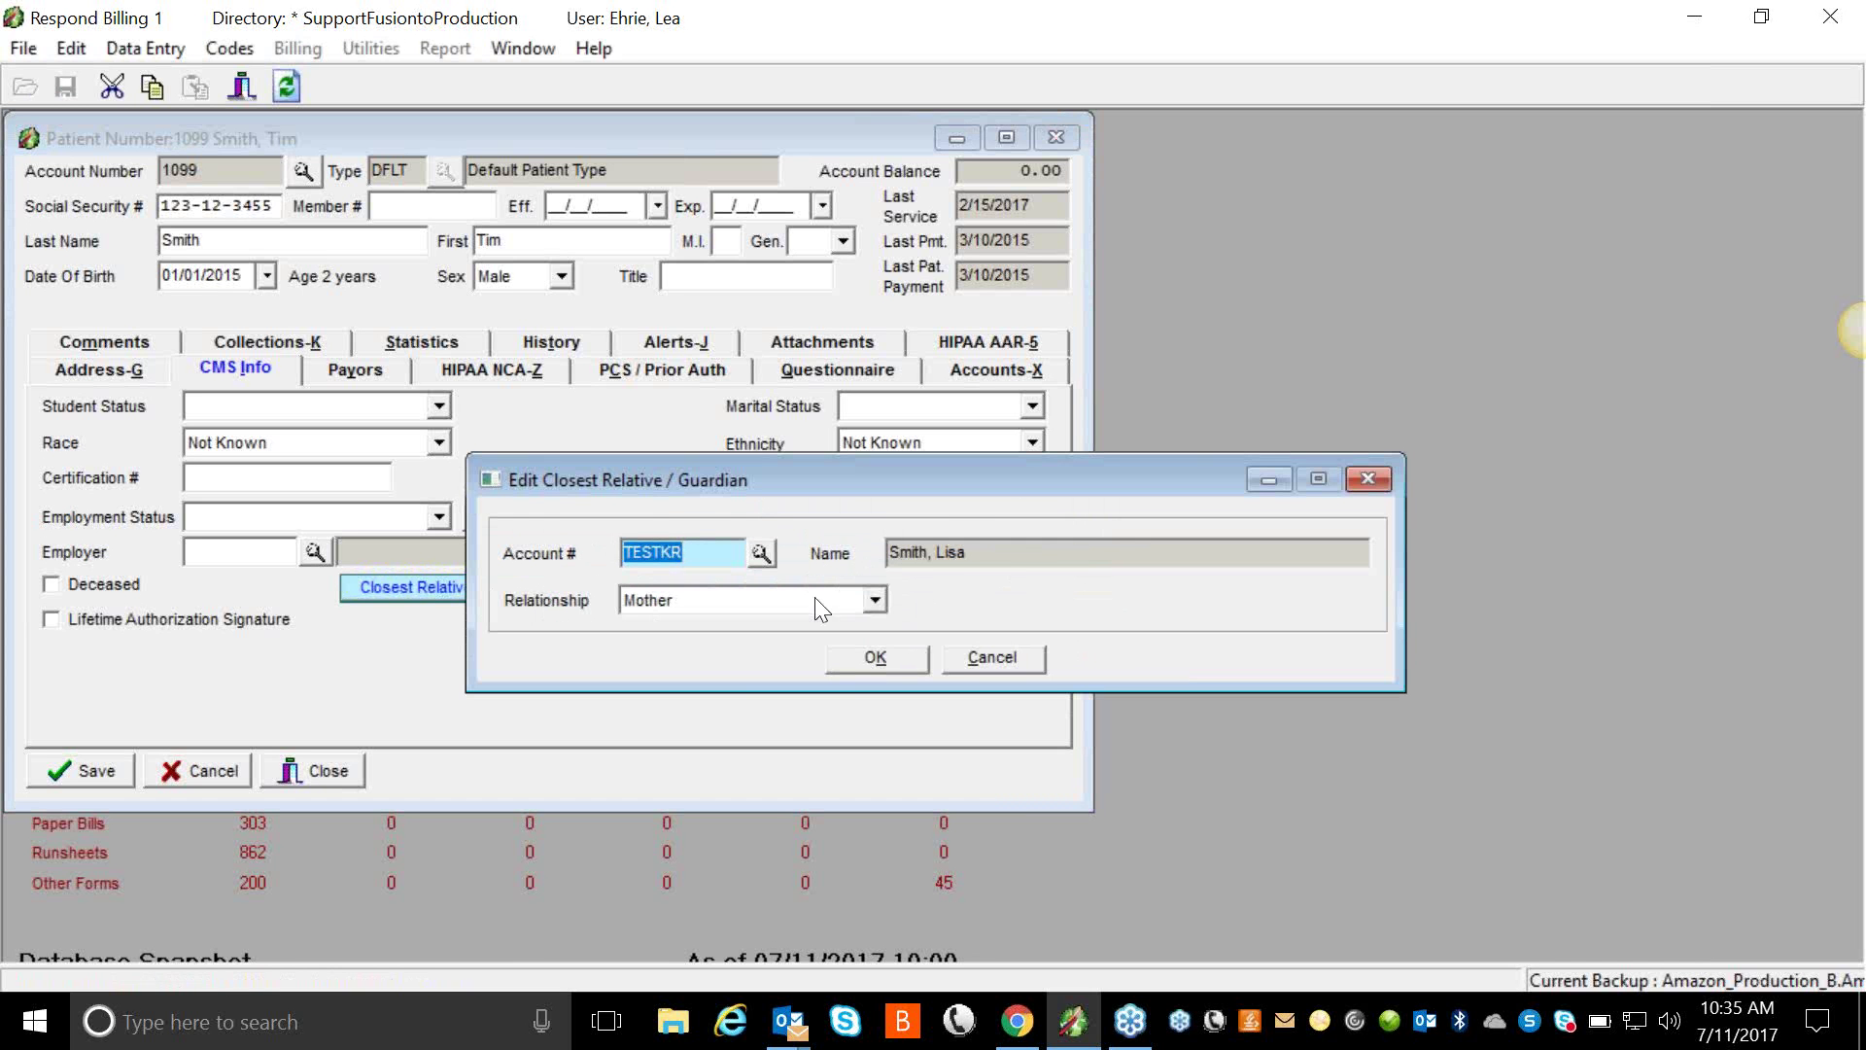
click(896, 662)
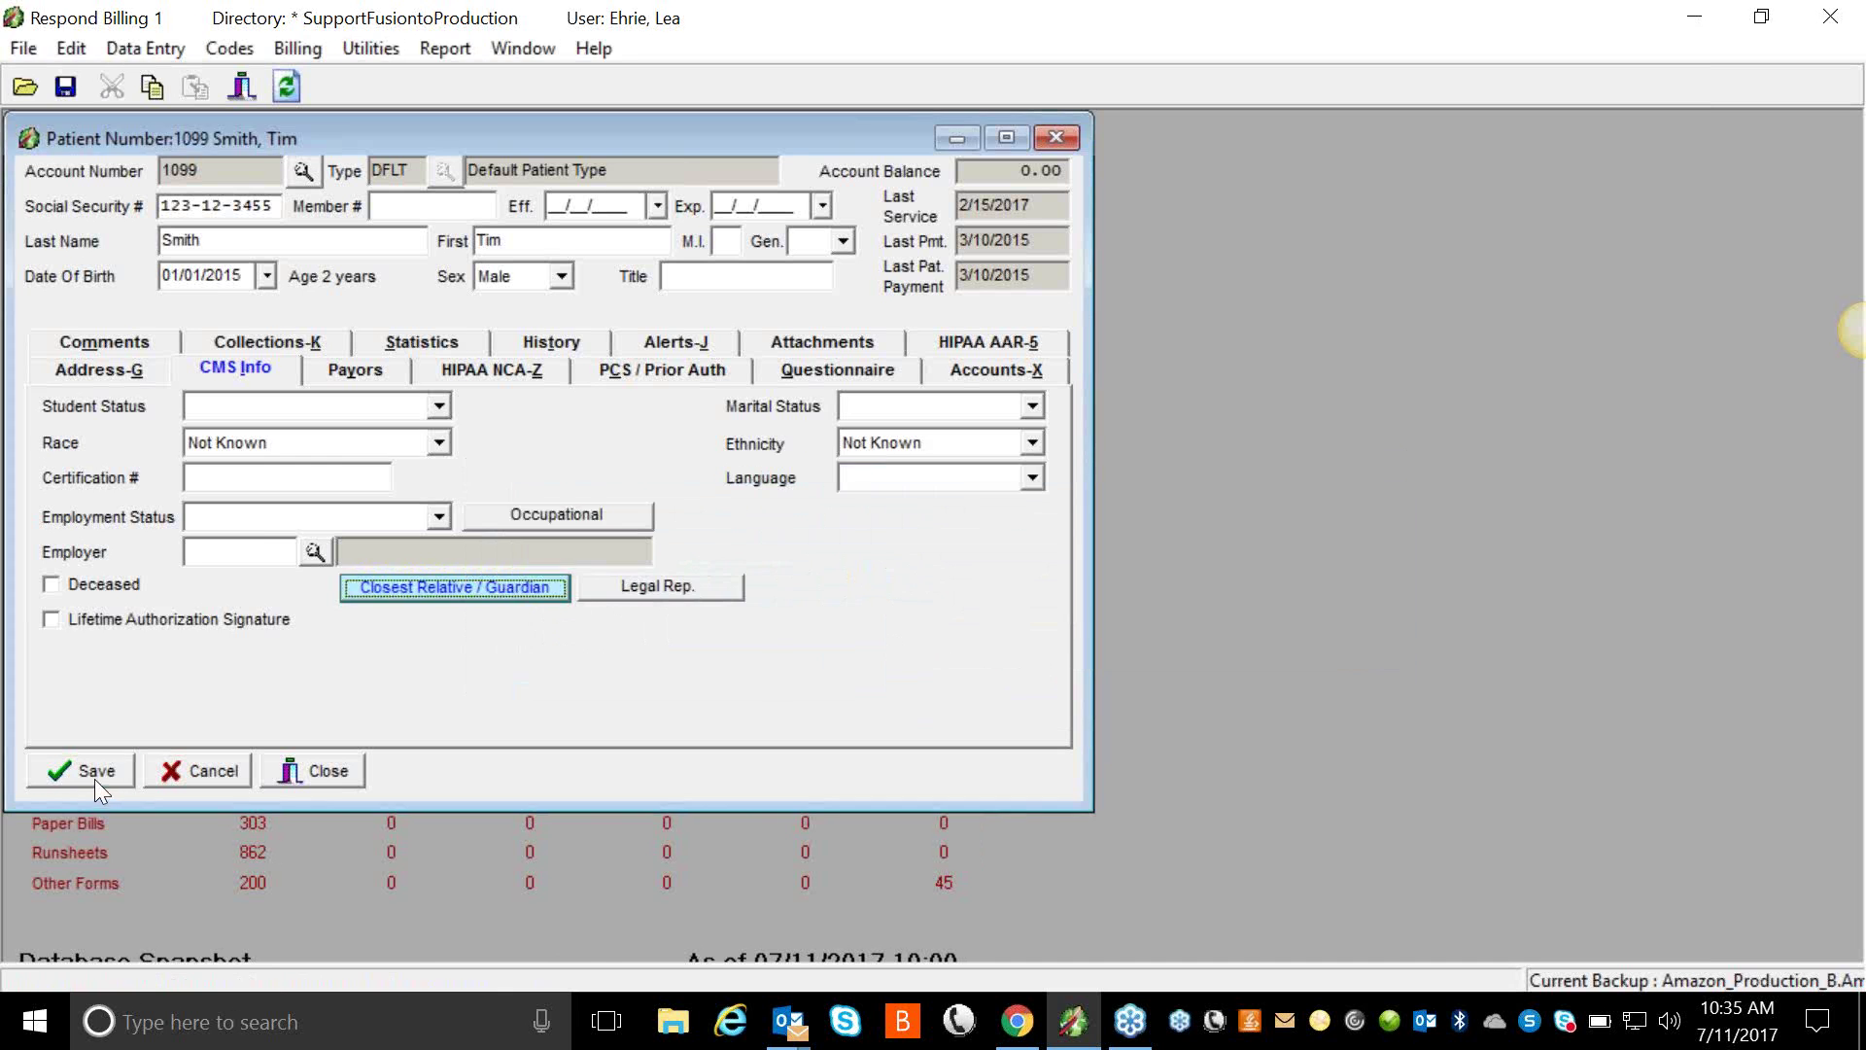
click(95, 773)
click(992, 599)
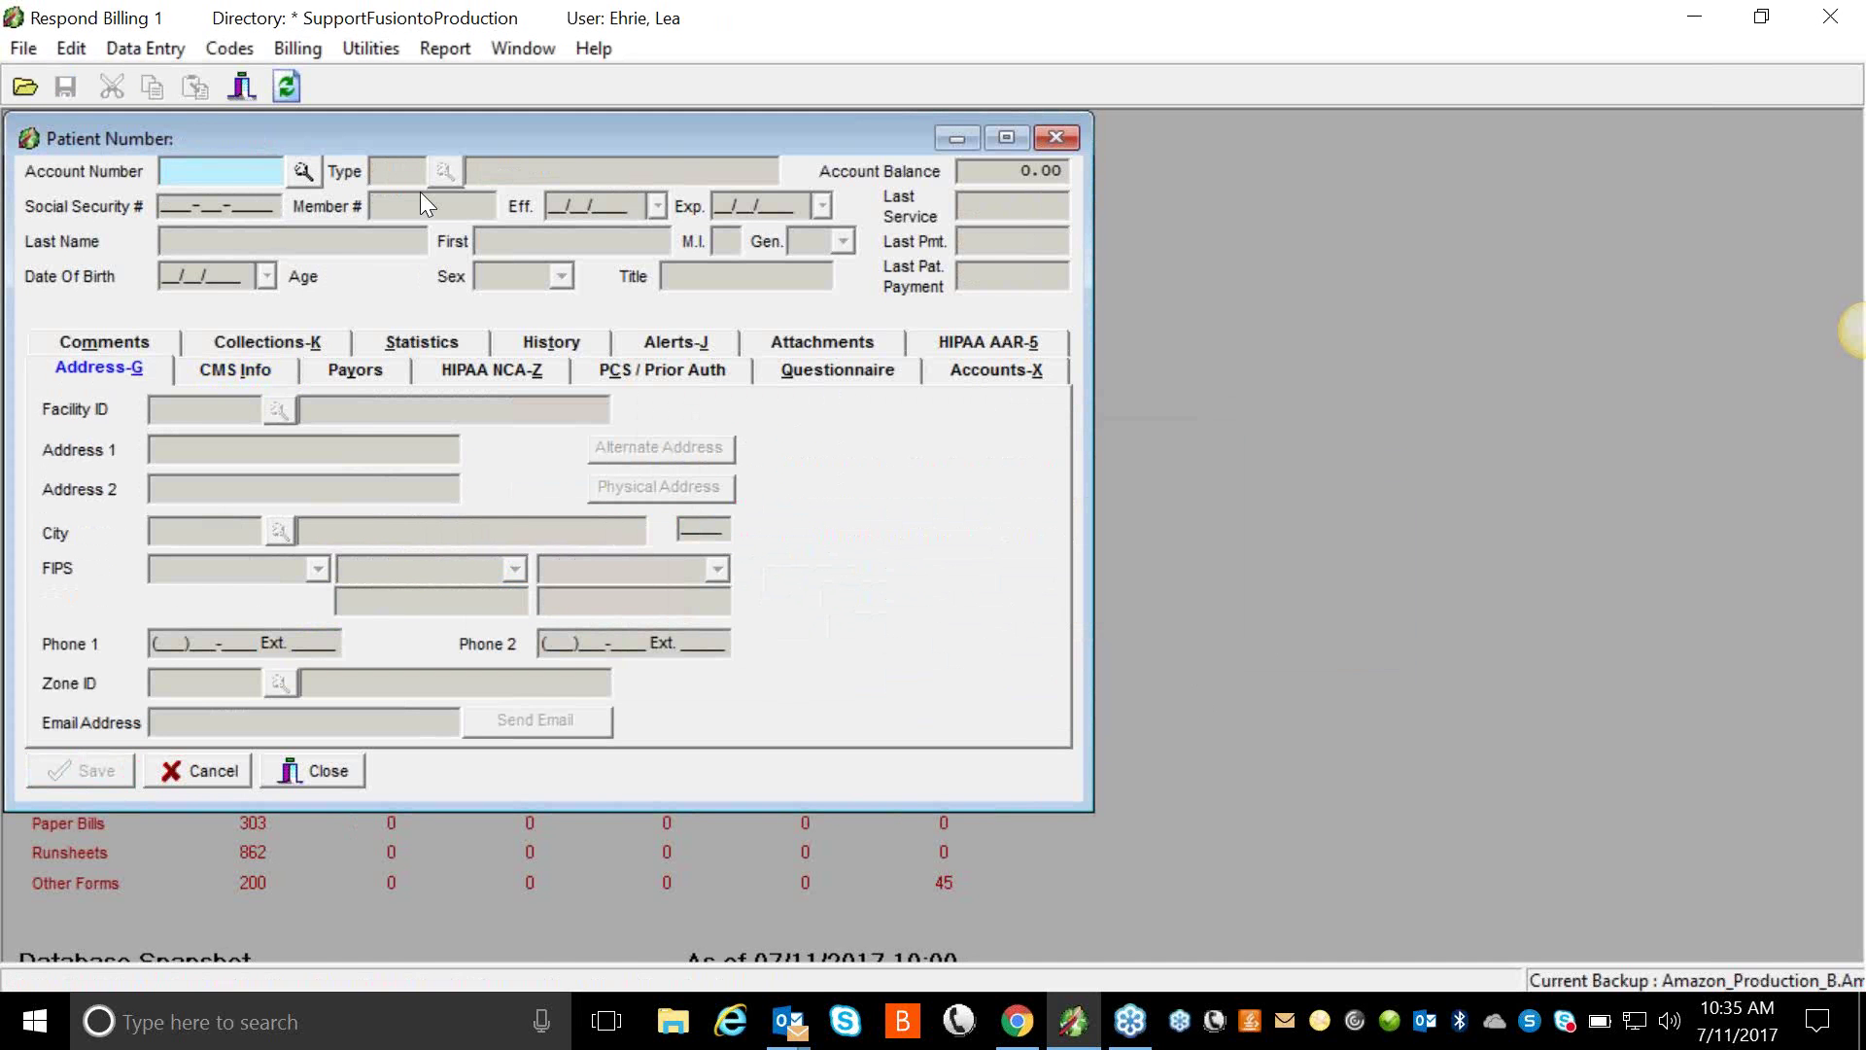
- Open the mother's patient record by account number and check its Closest Relative / Guardian entry in the CMS information
text(TESTKR)
key(Return)
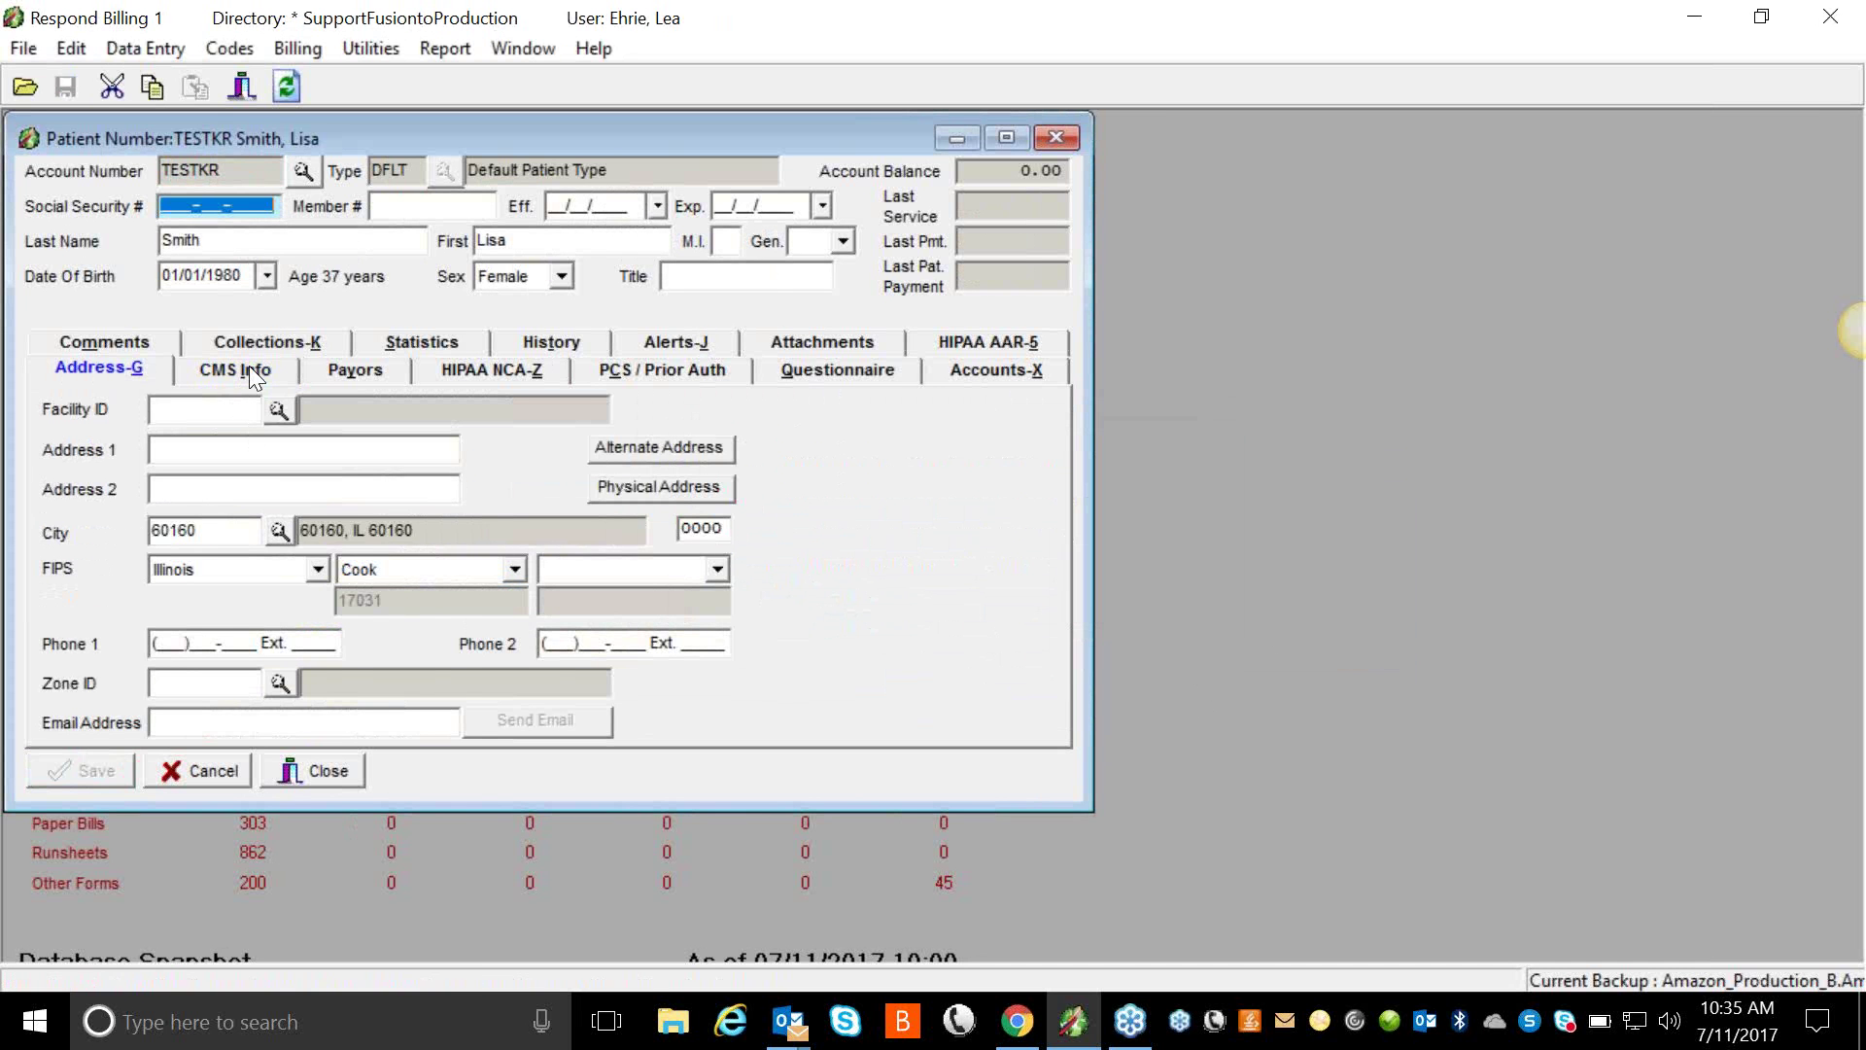
click(289, 370)
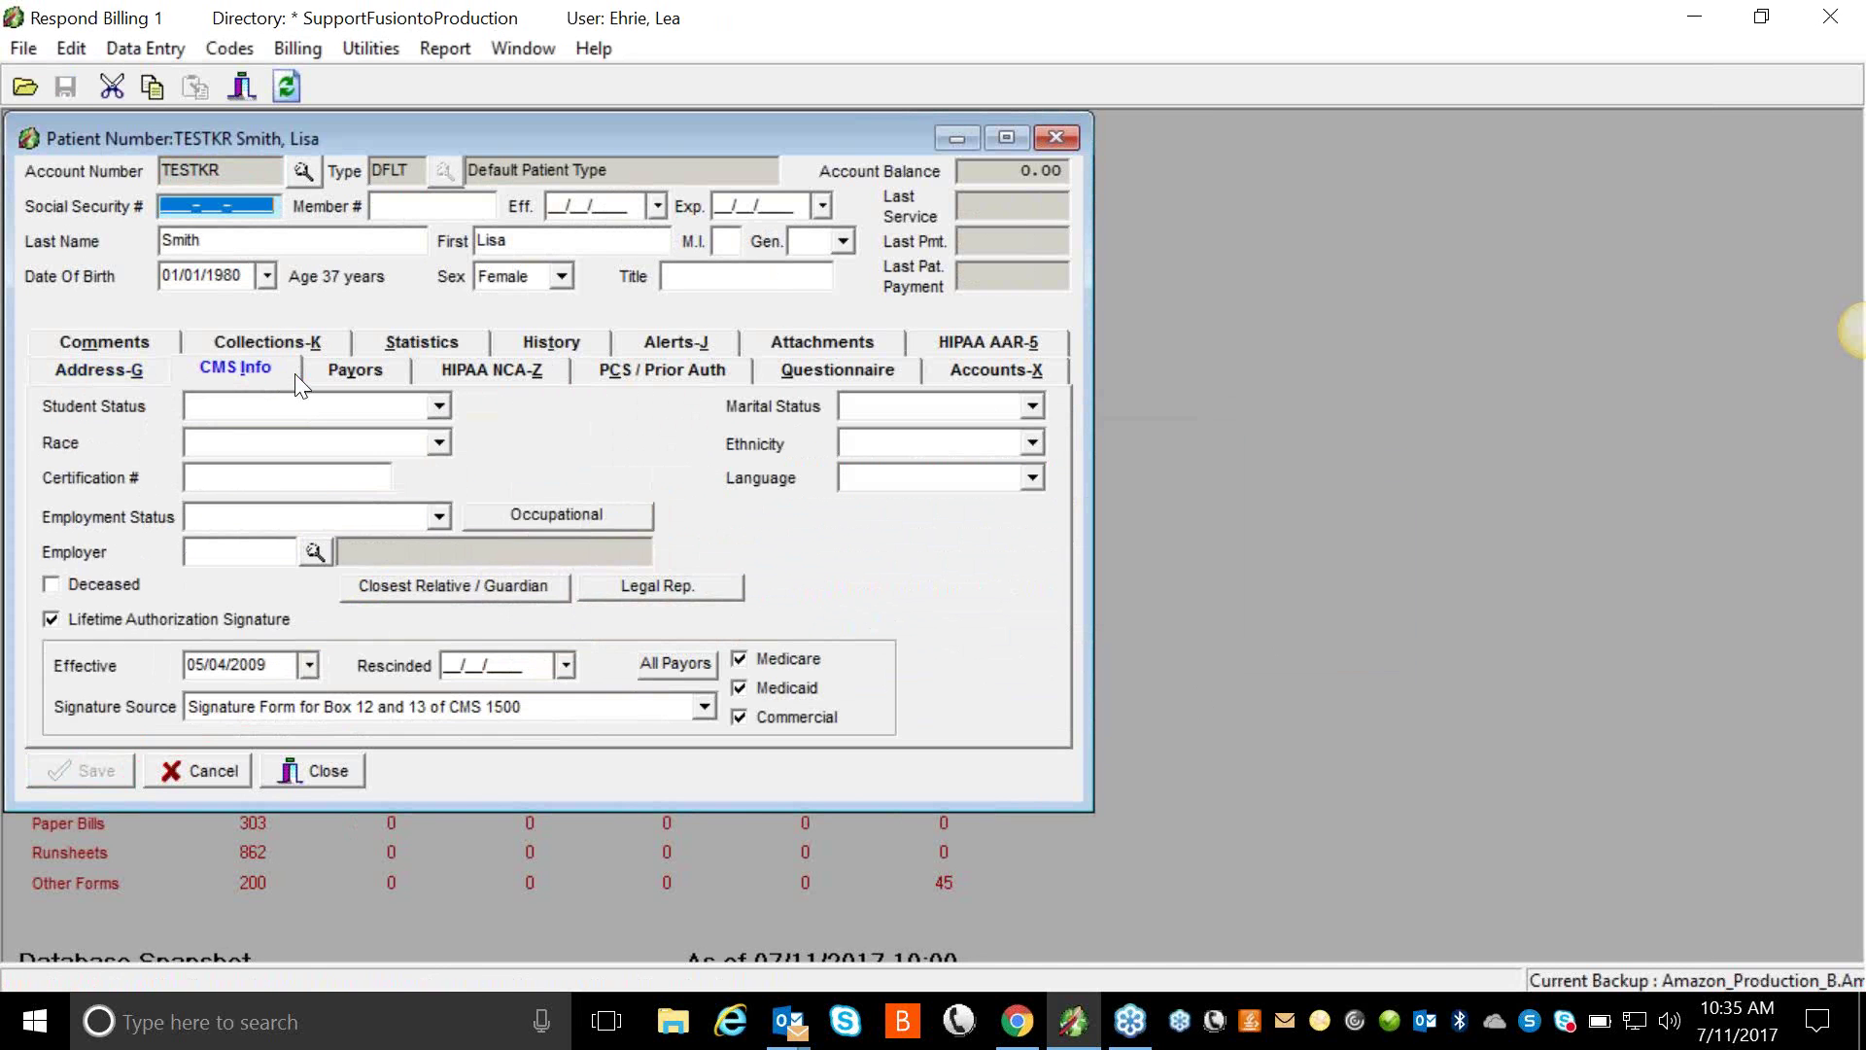
click(456, 585)
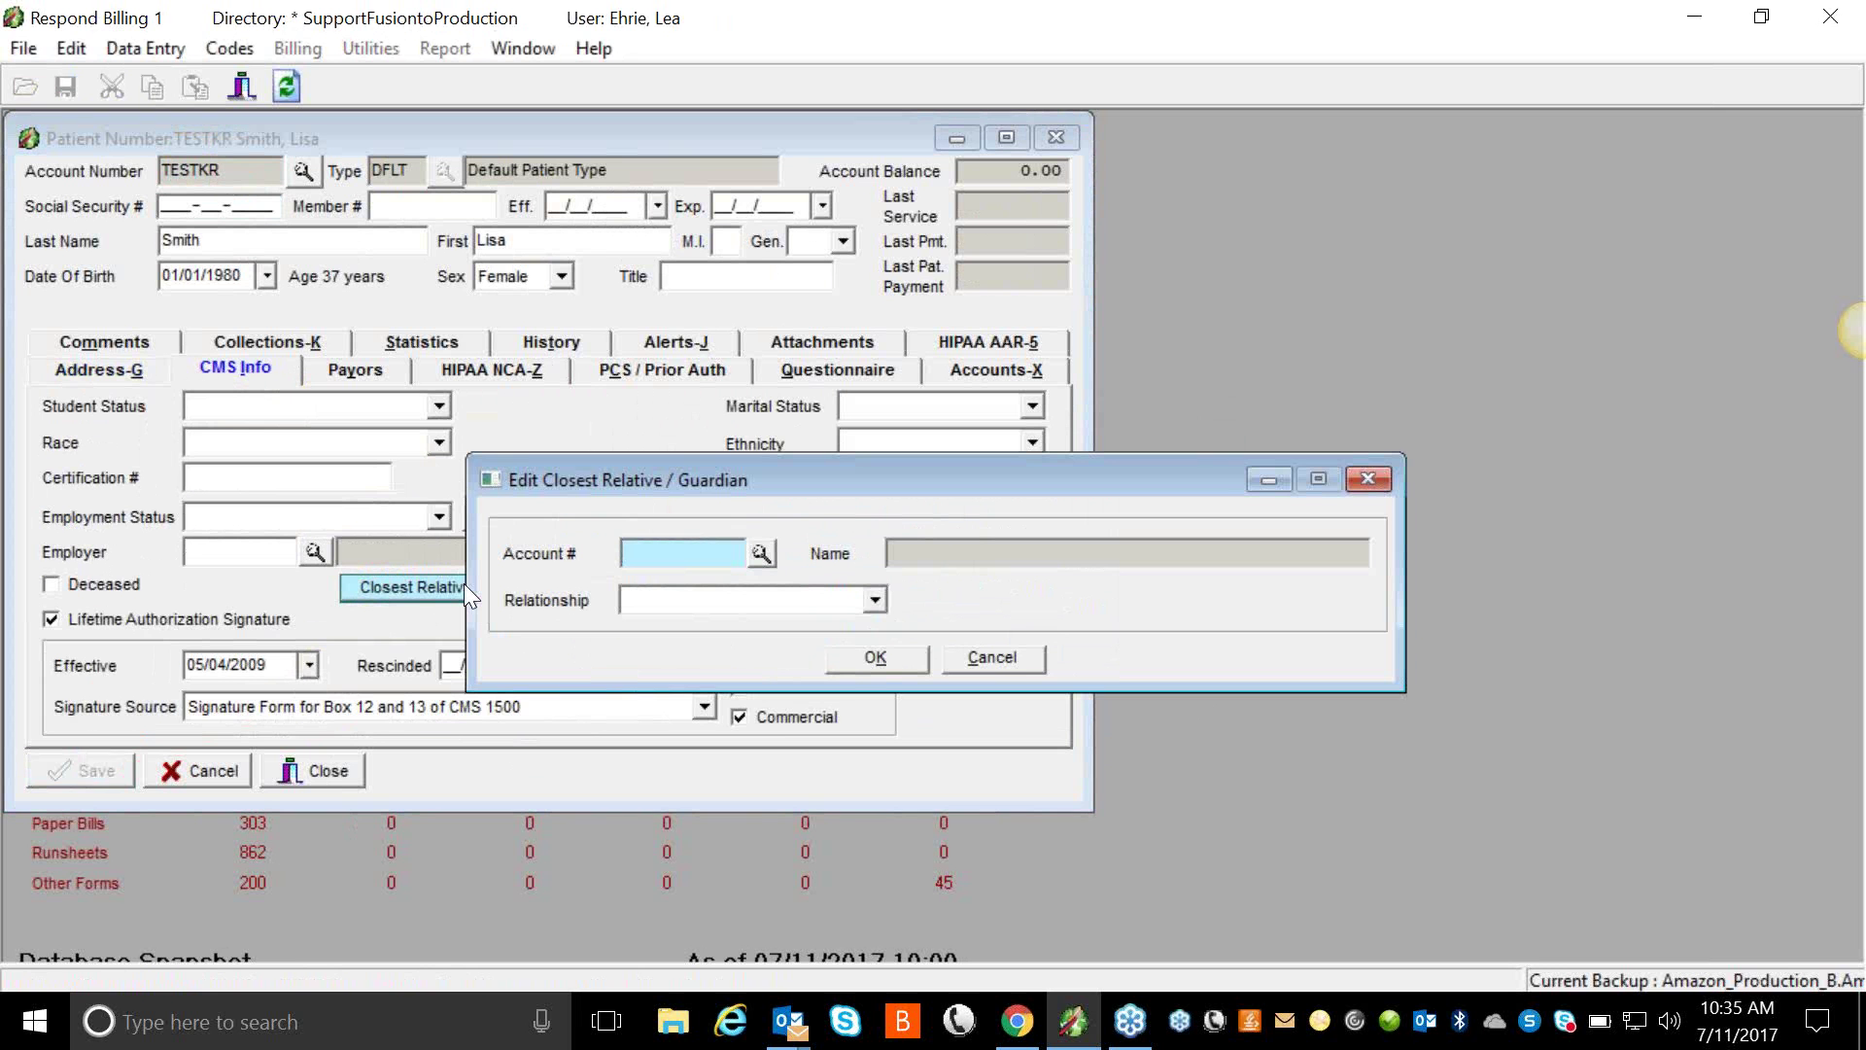
click(1028, 660)
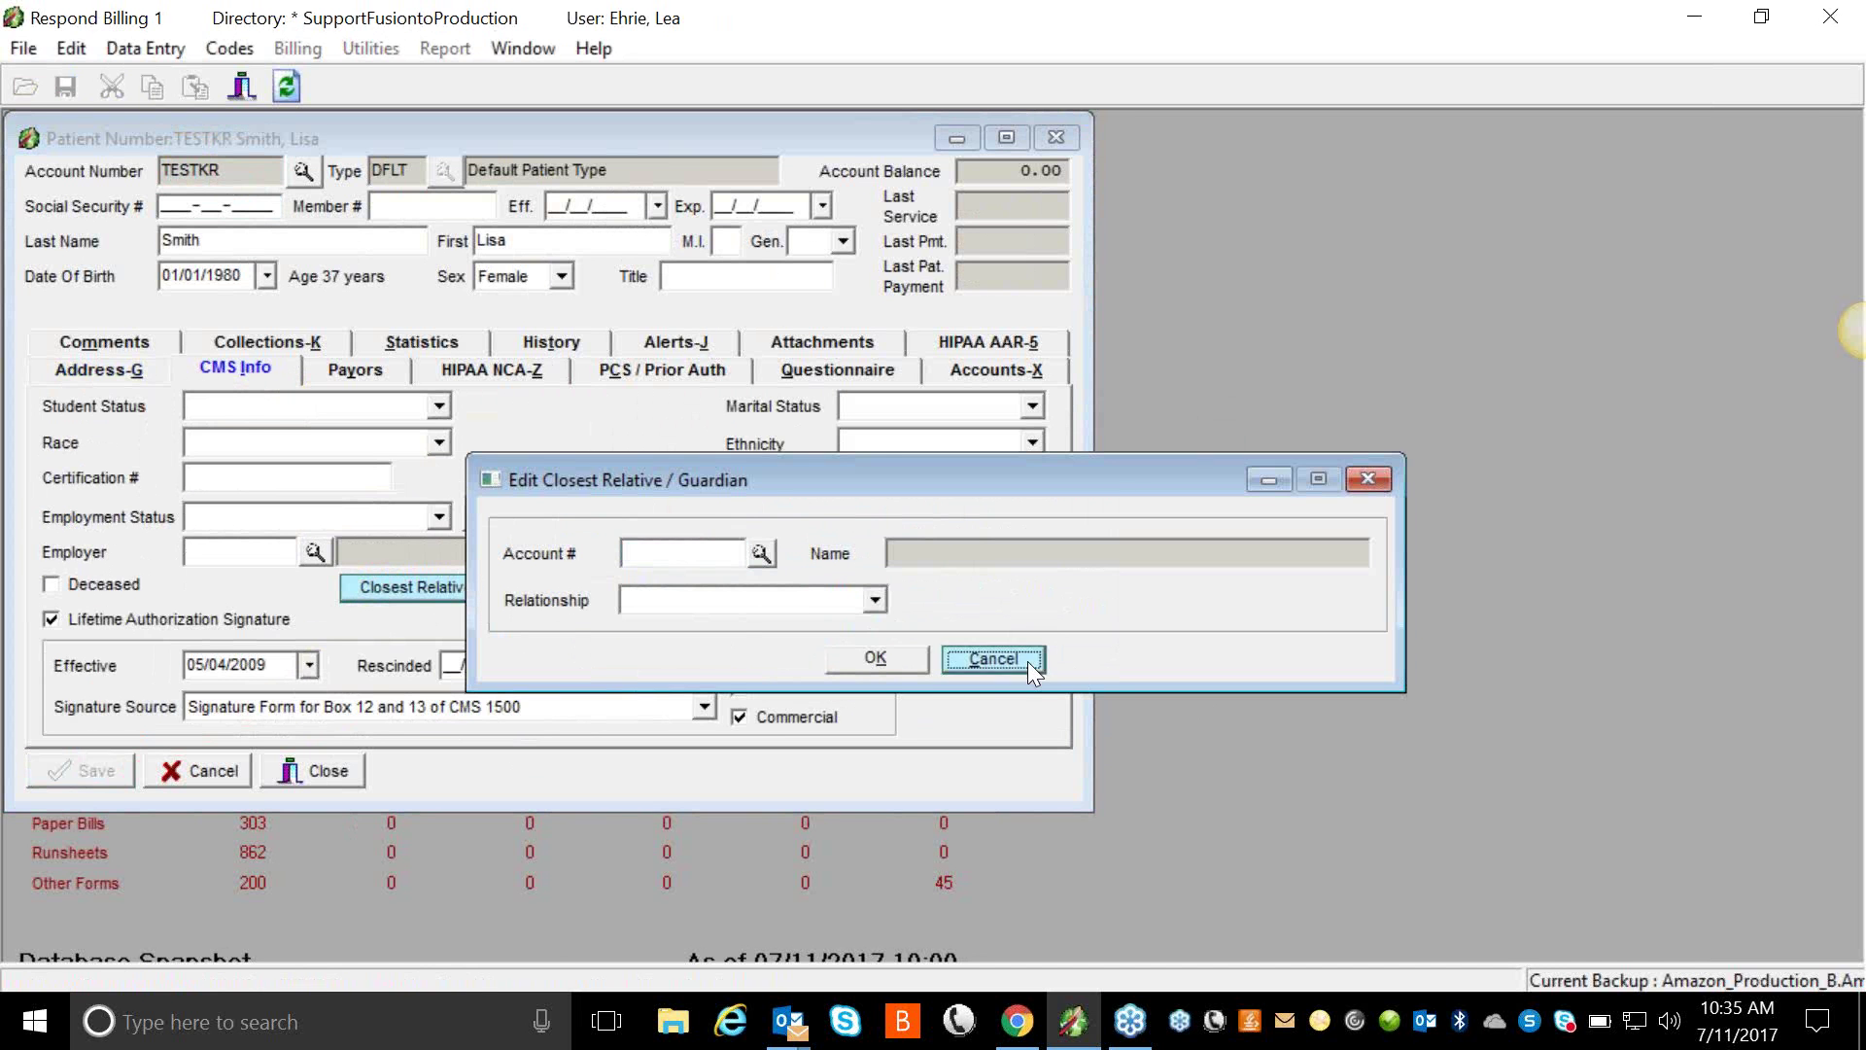
- Review the mother's linked accounts as guarantor/insured, legal representative and relative/guardian, plus her payors
click(1027, 374)
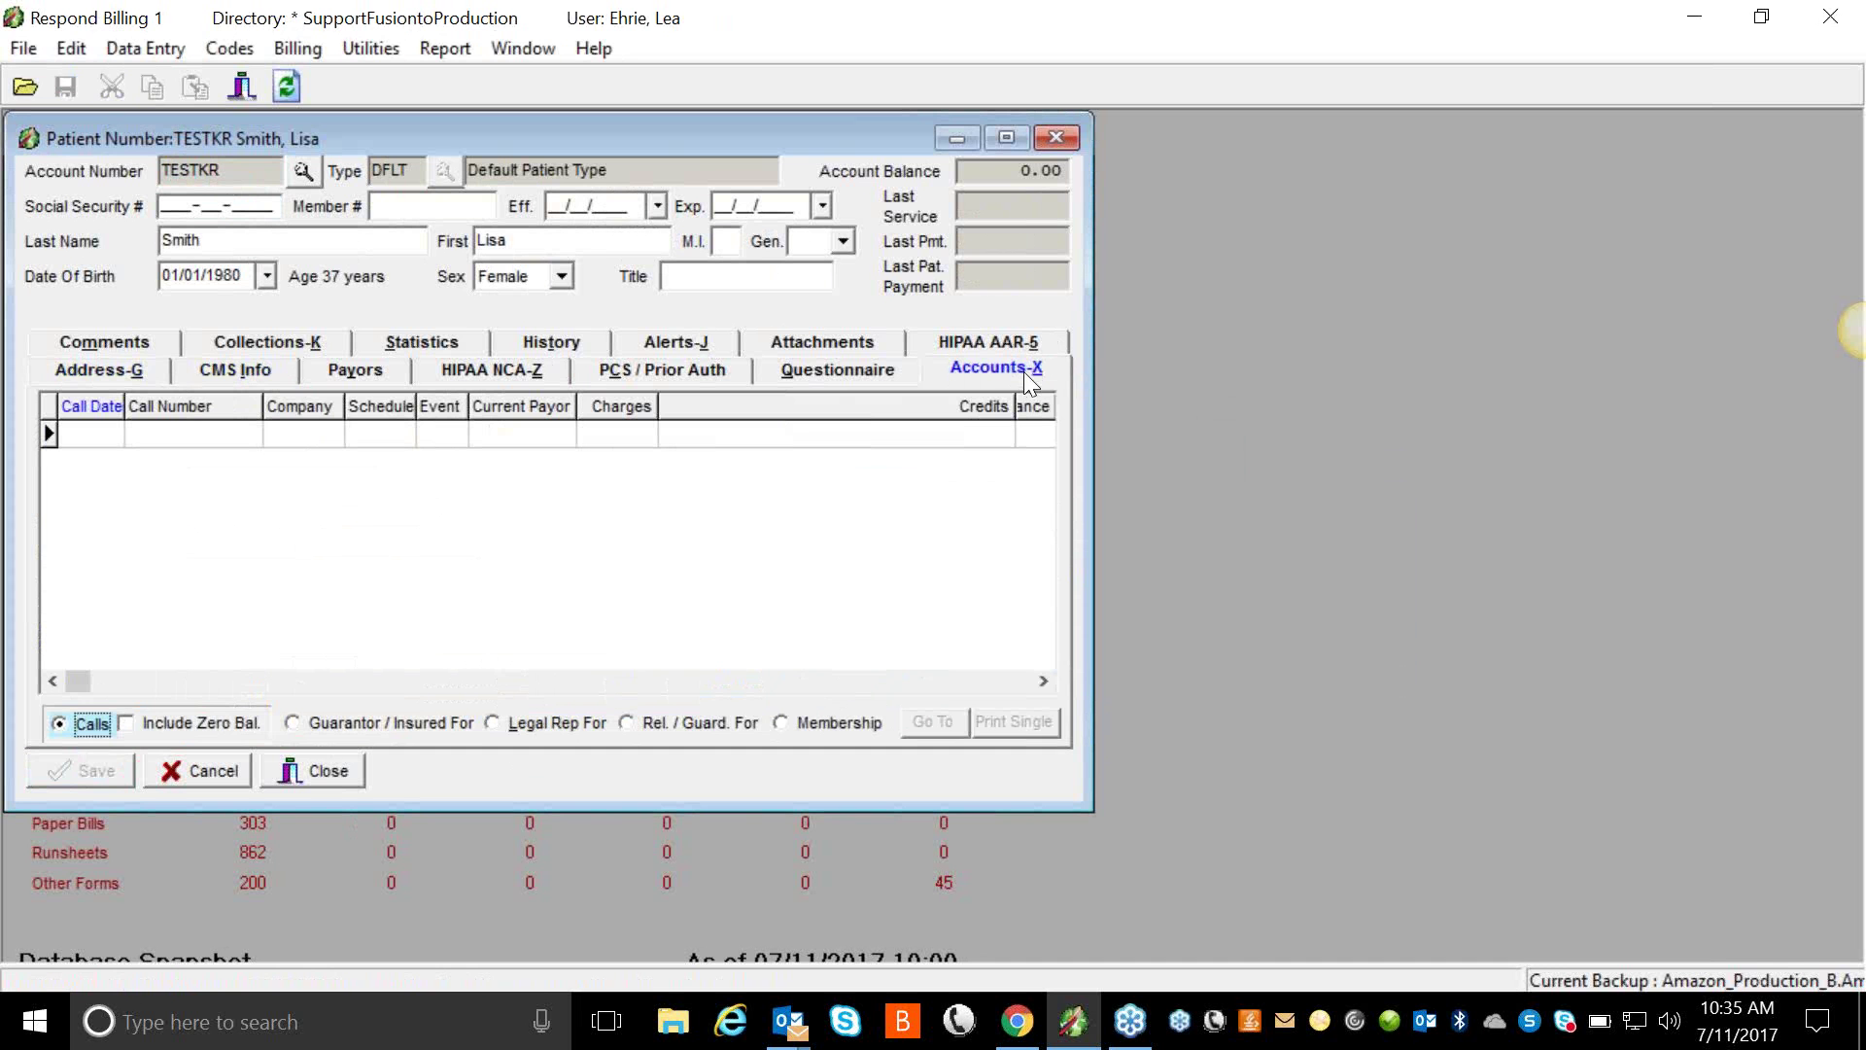
click(292, 723)
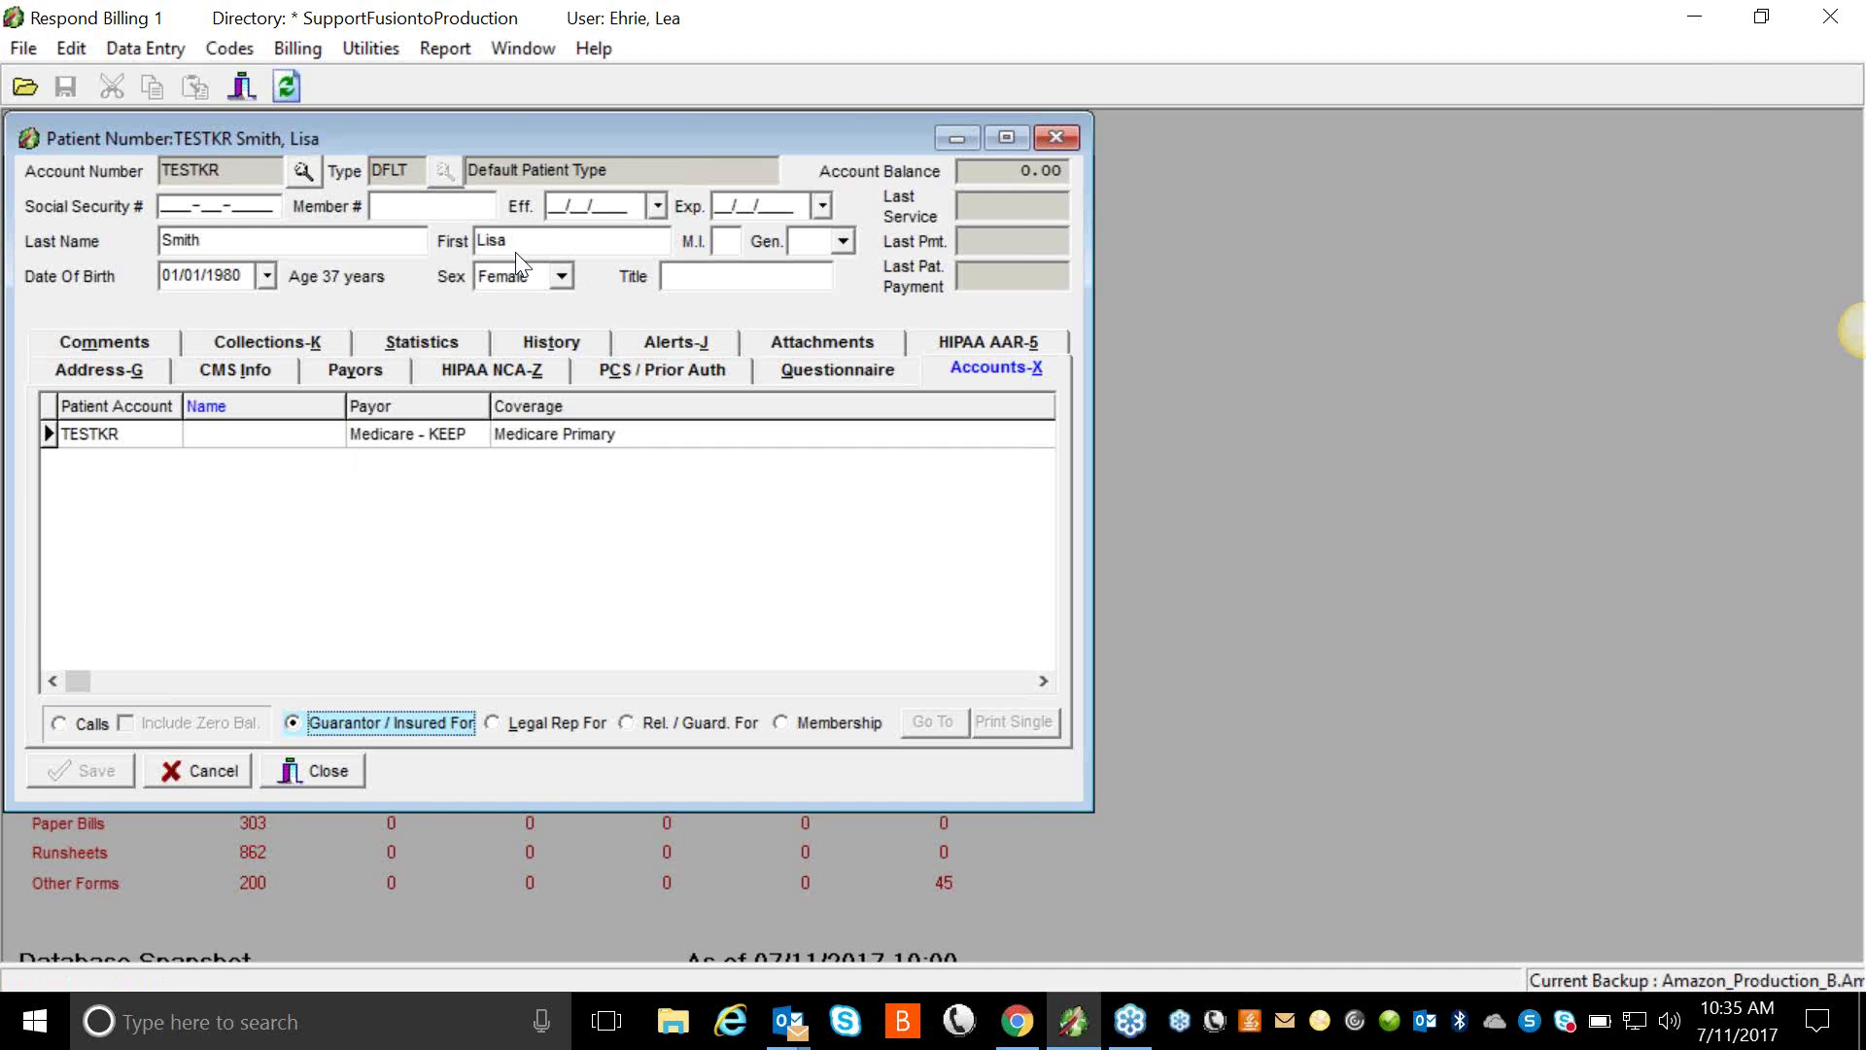
click(493, 723)
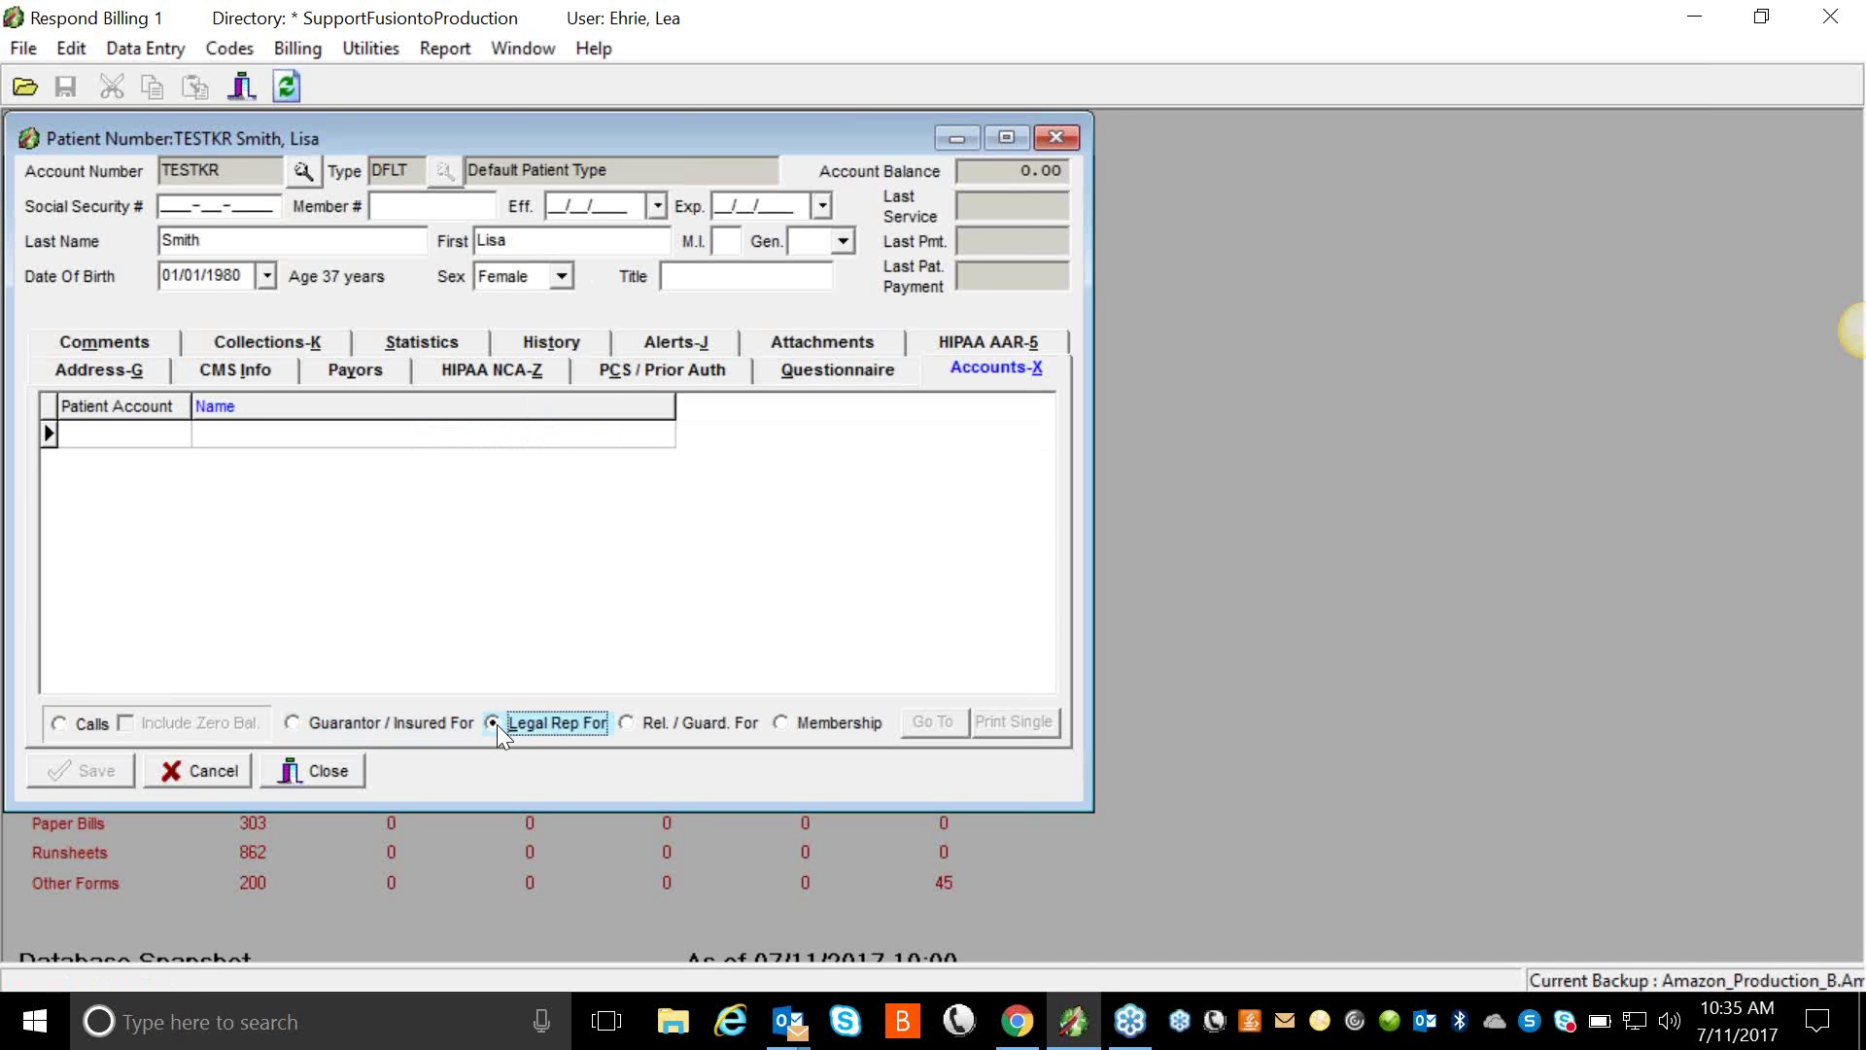
click(627, 723)
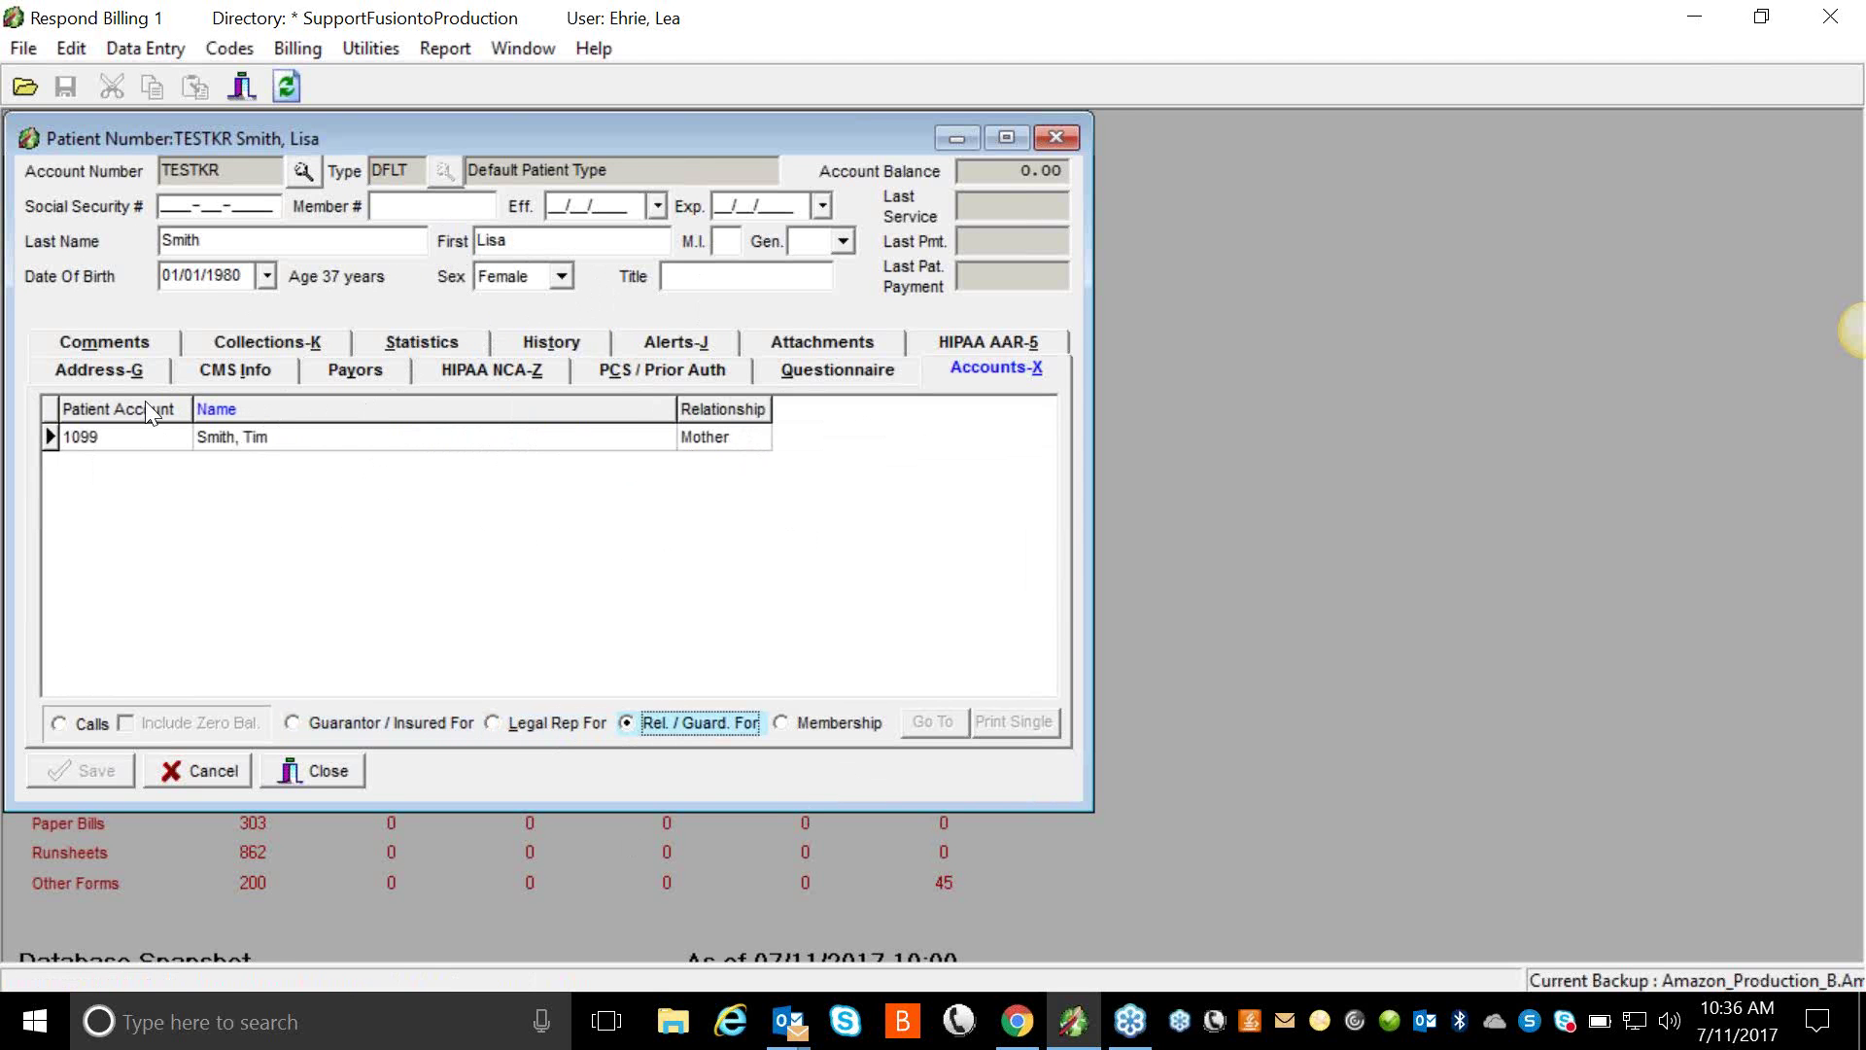
click(377, 380)
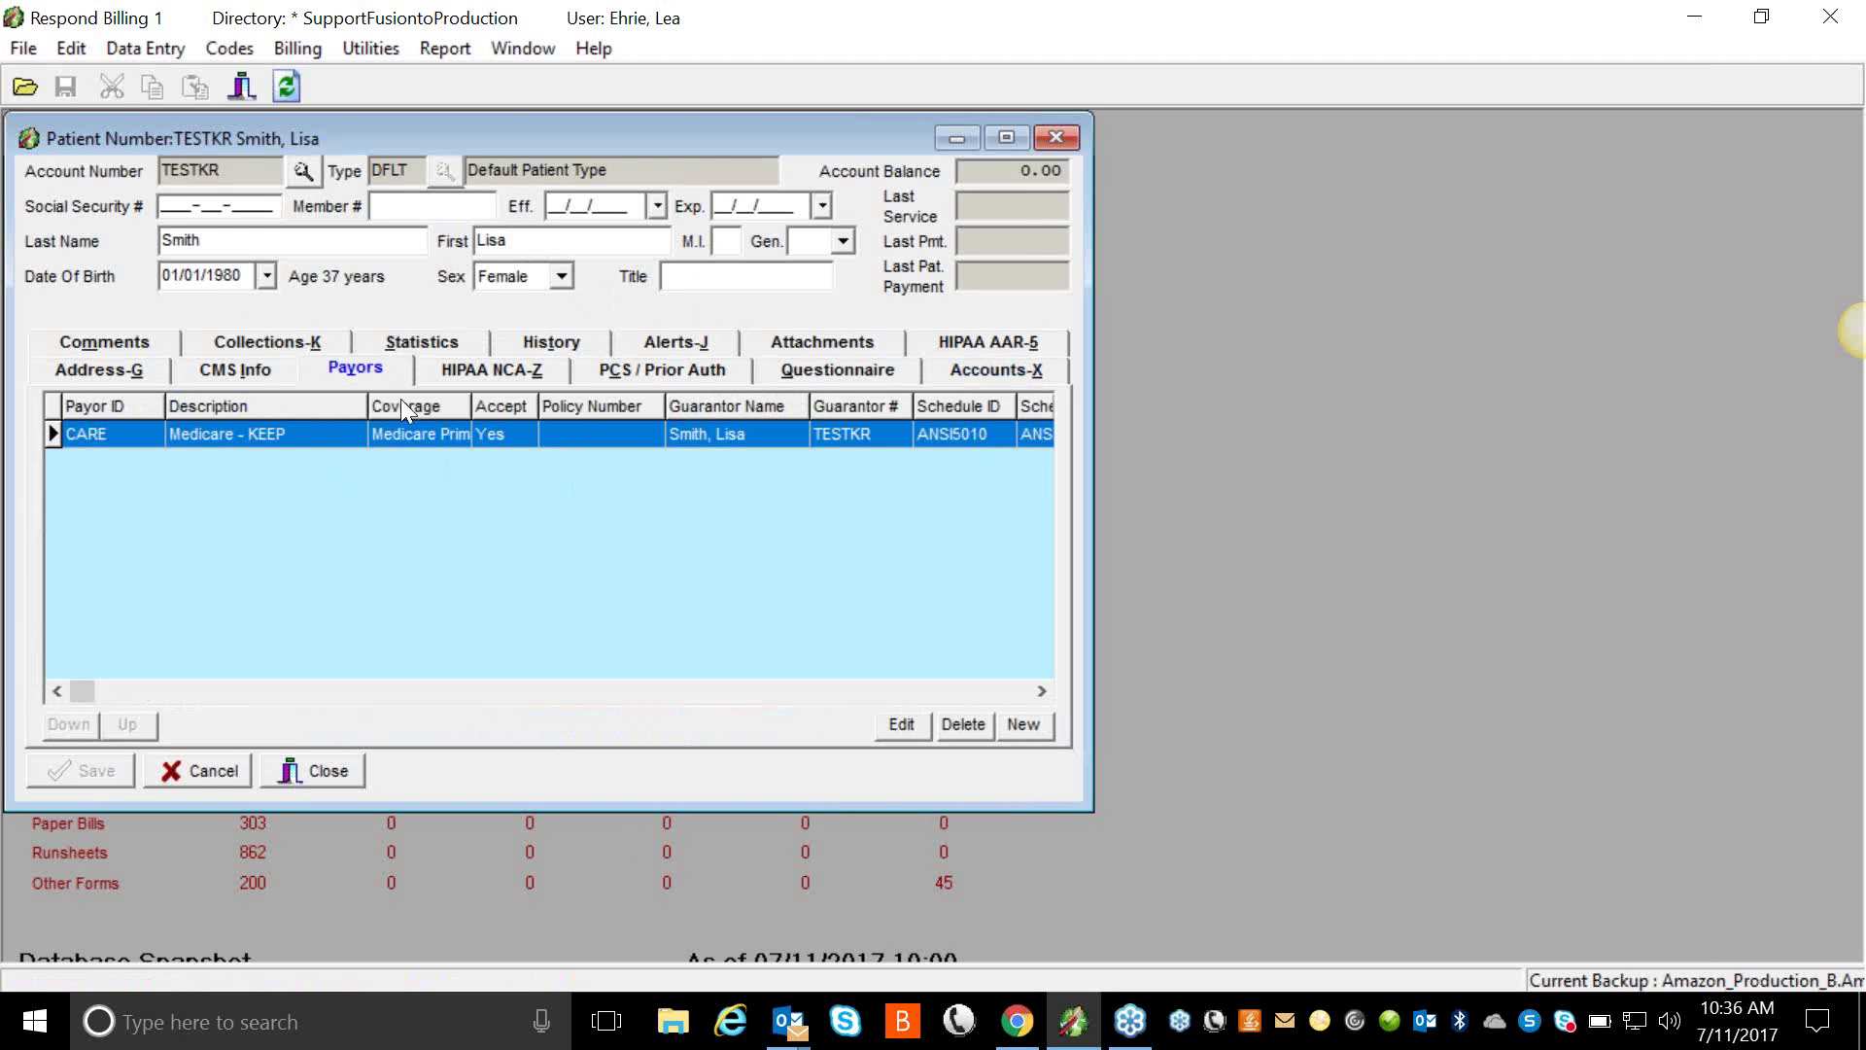
- Leave the mother's record and reopen the minor patient's record by account number
click(202, 771)
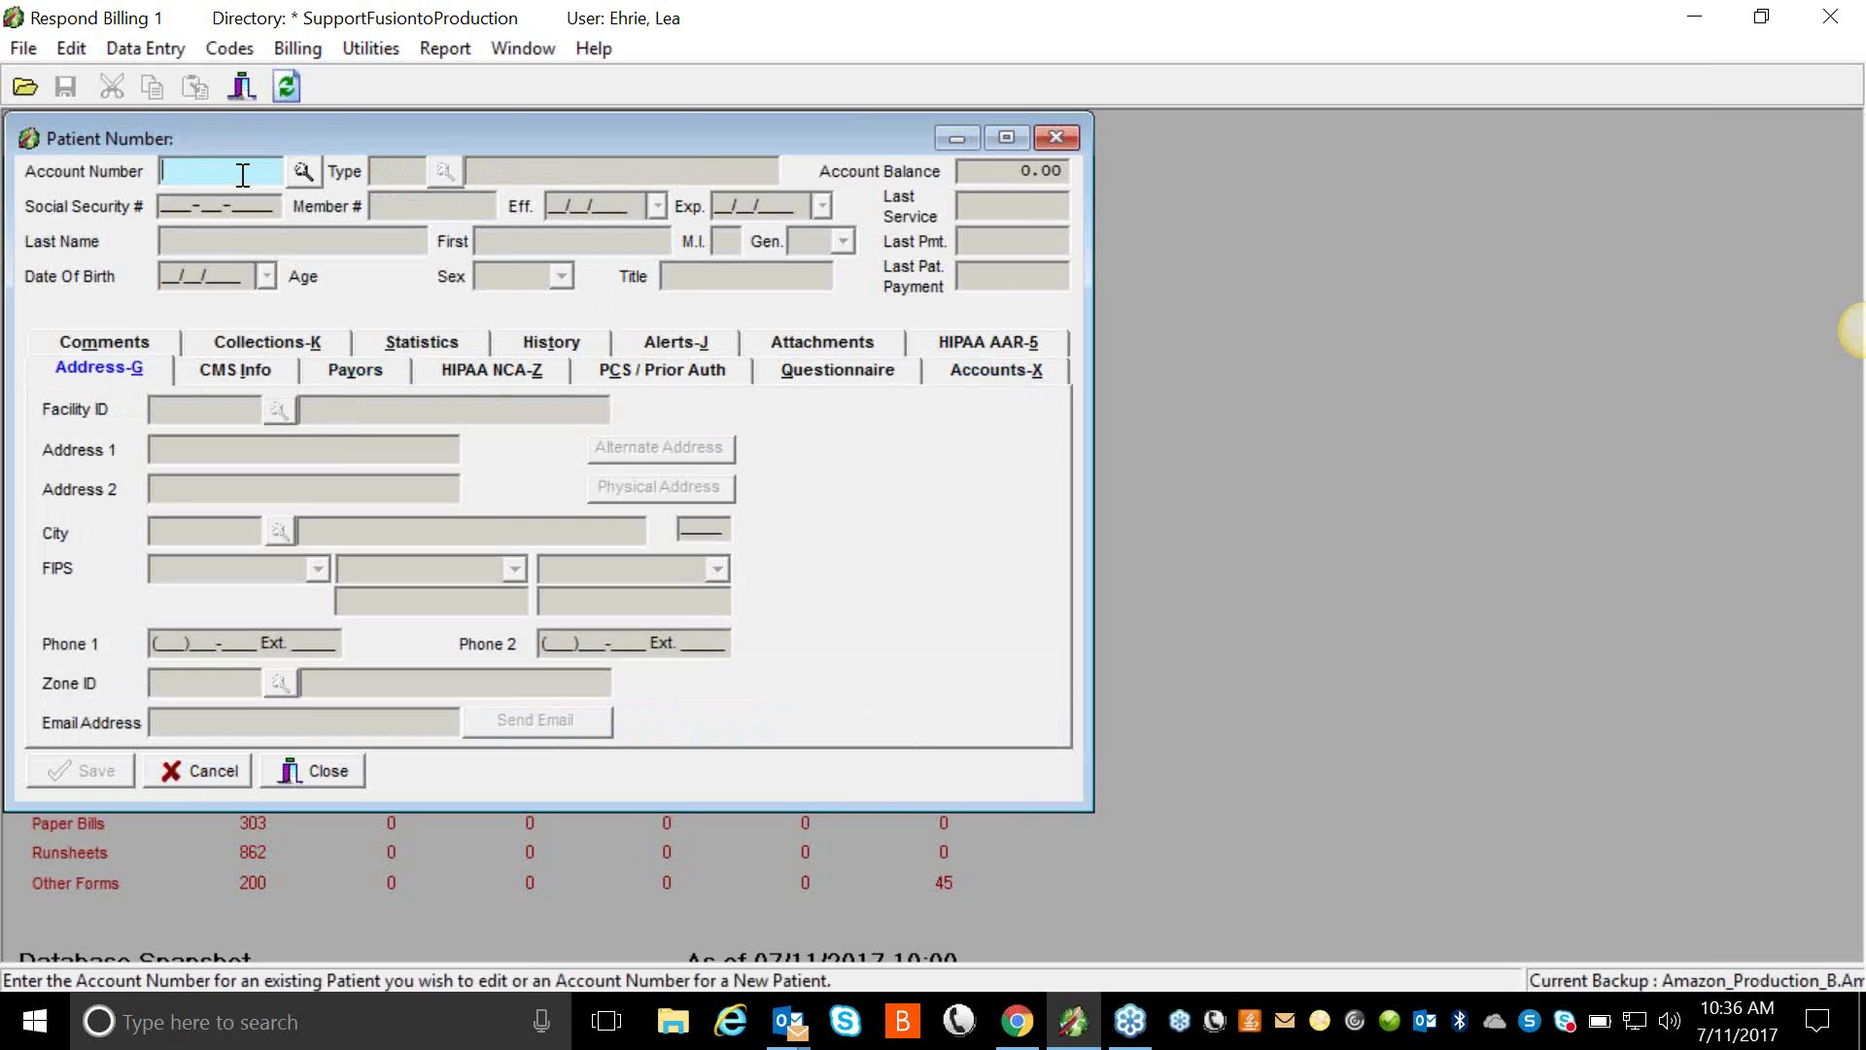
text(1099)
key(Tab)
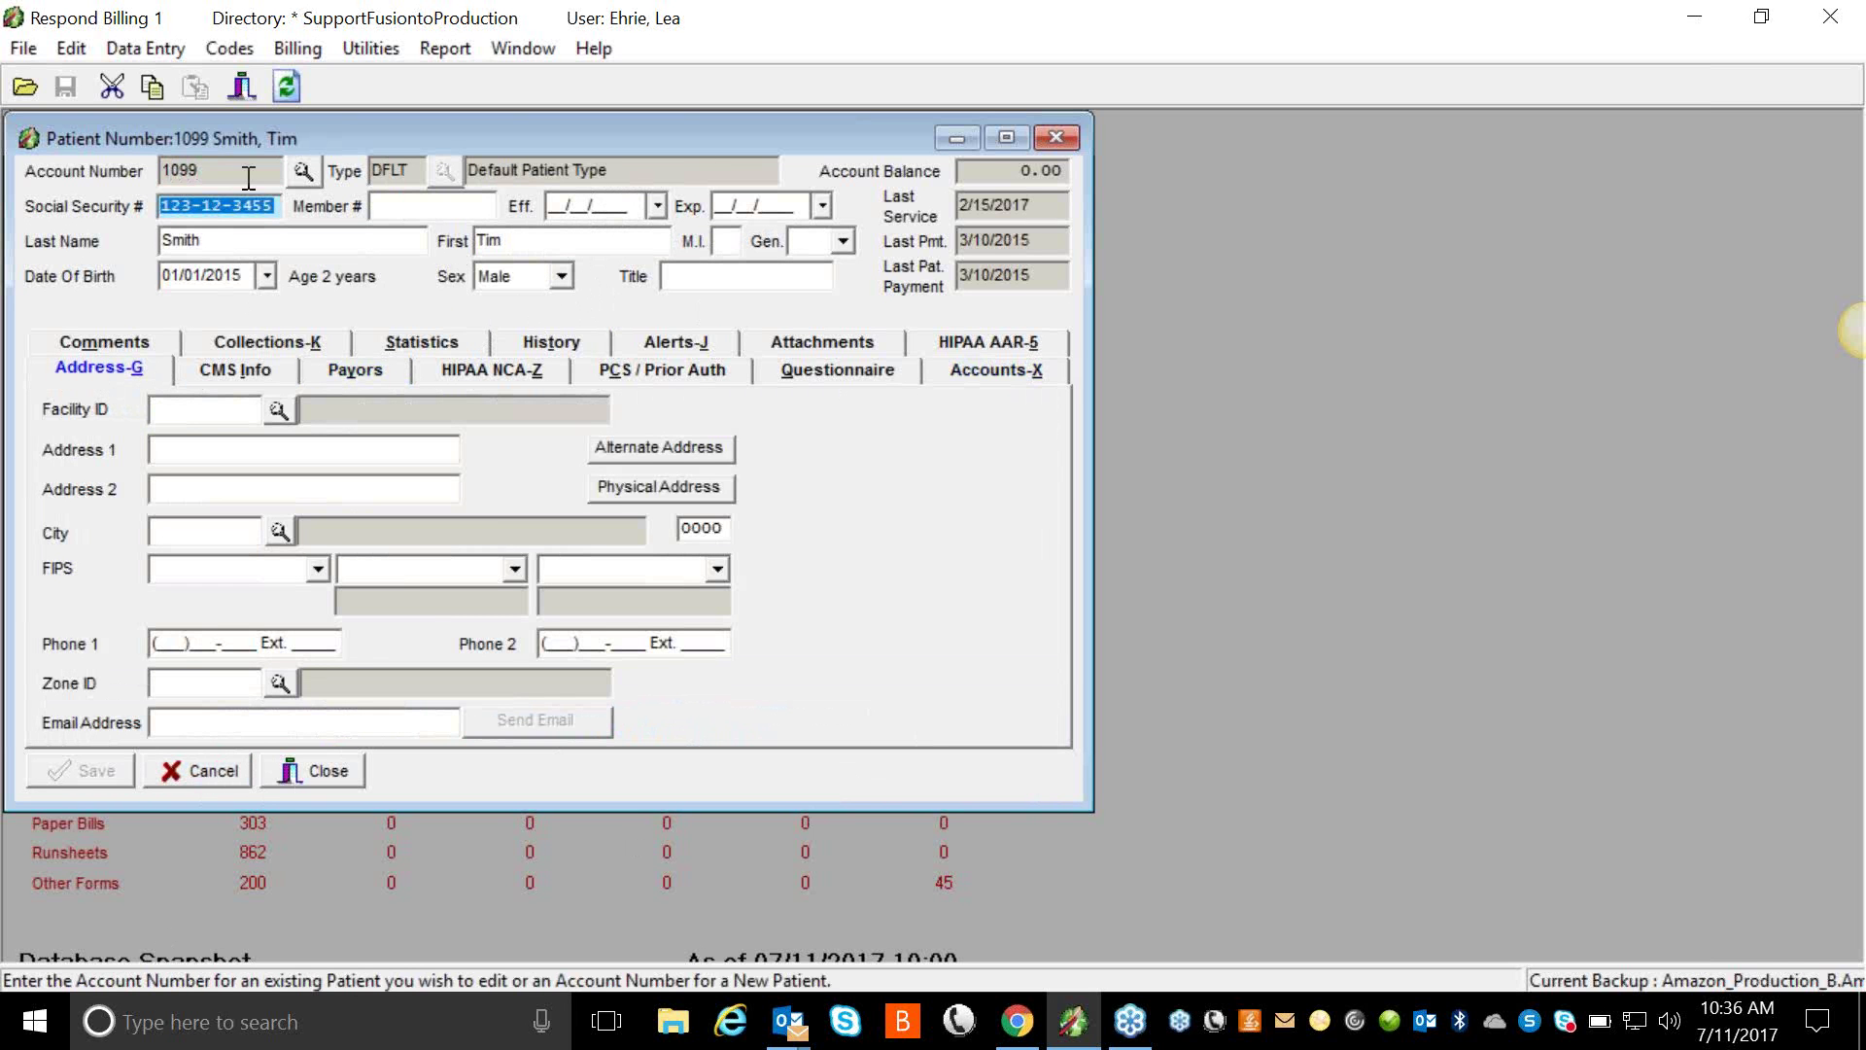
- Check the minor patient's Closest Relative / Guardian entry in the CMS information
click(270, 370)
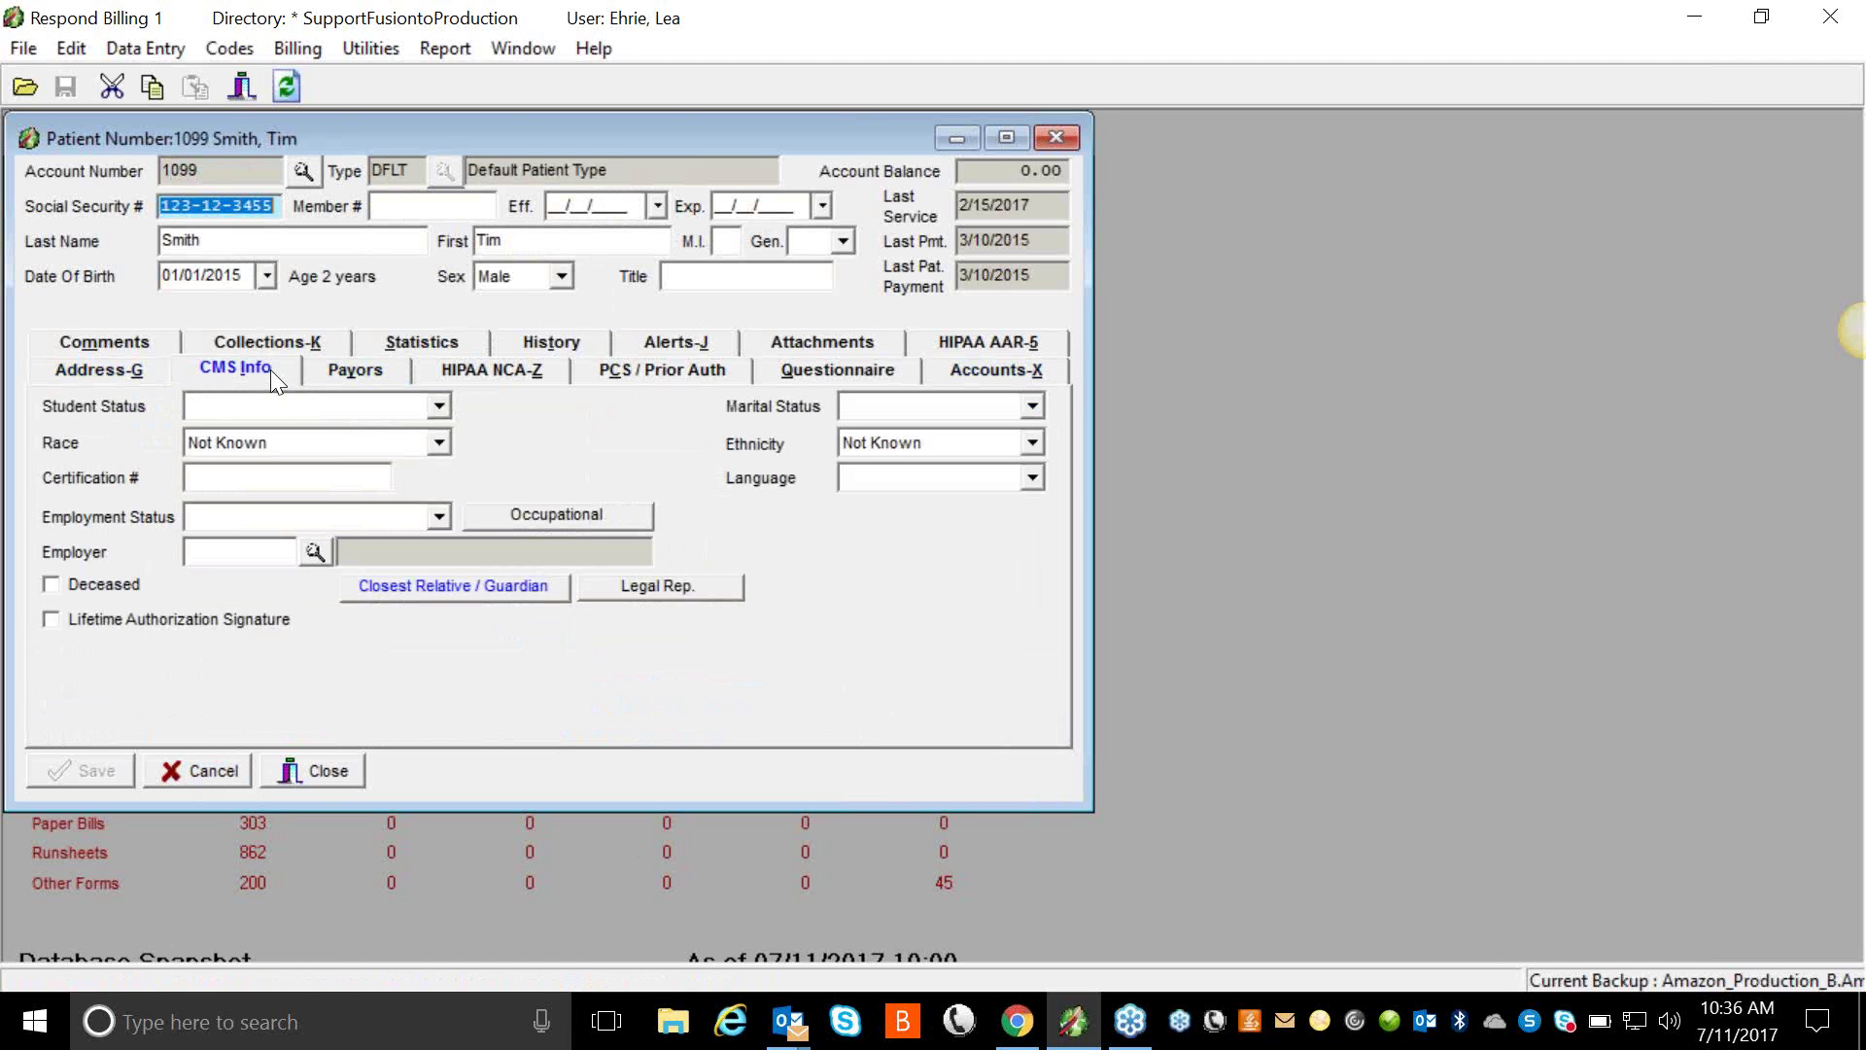
click(516, 587)
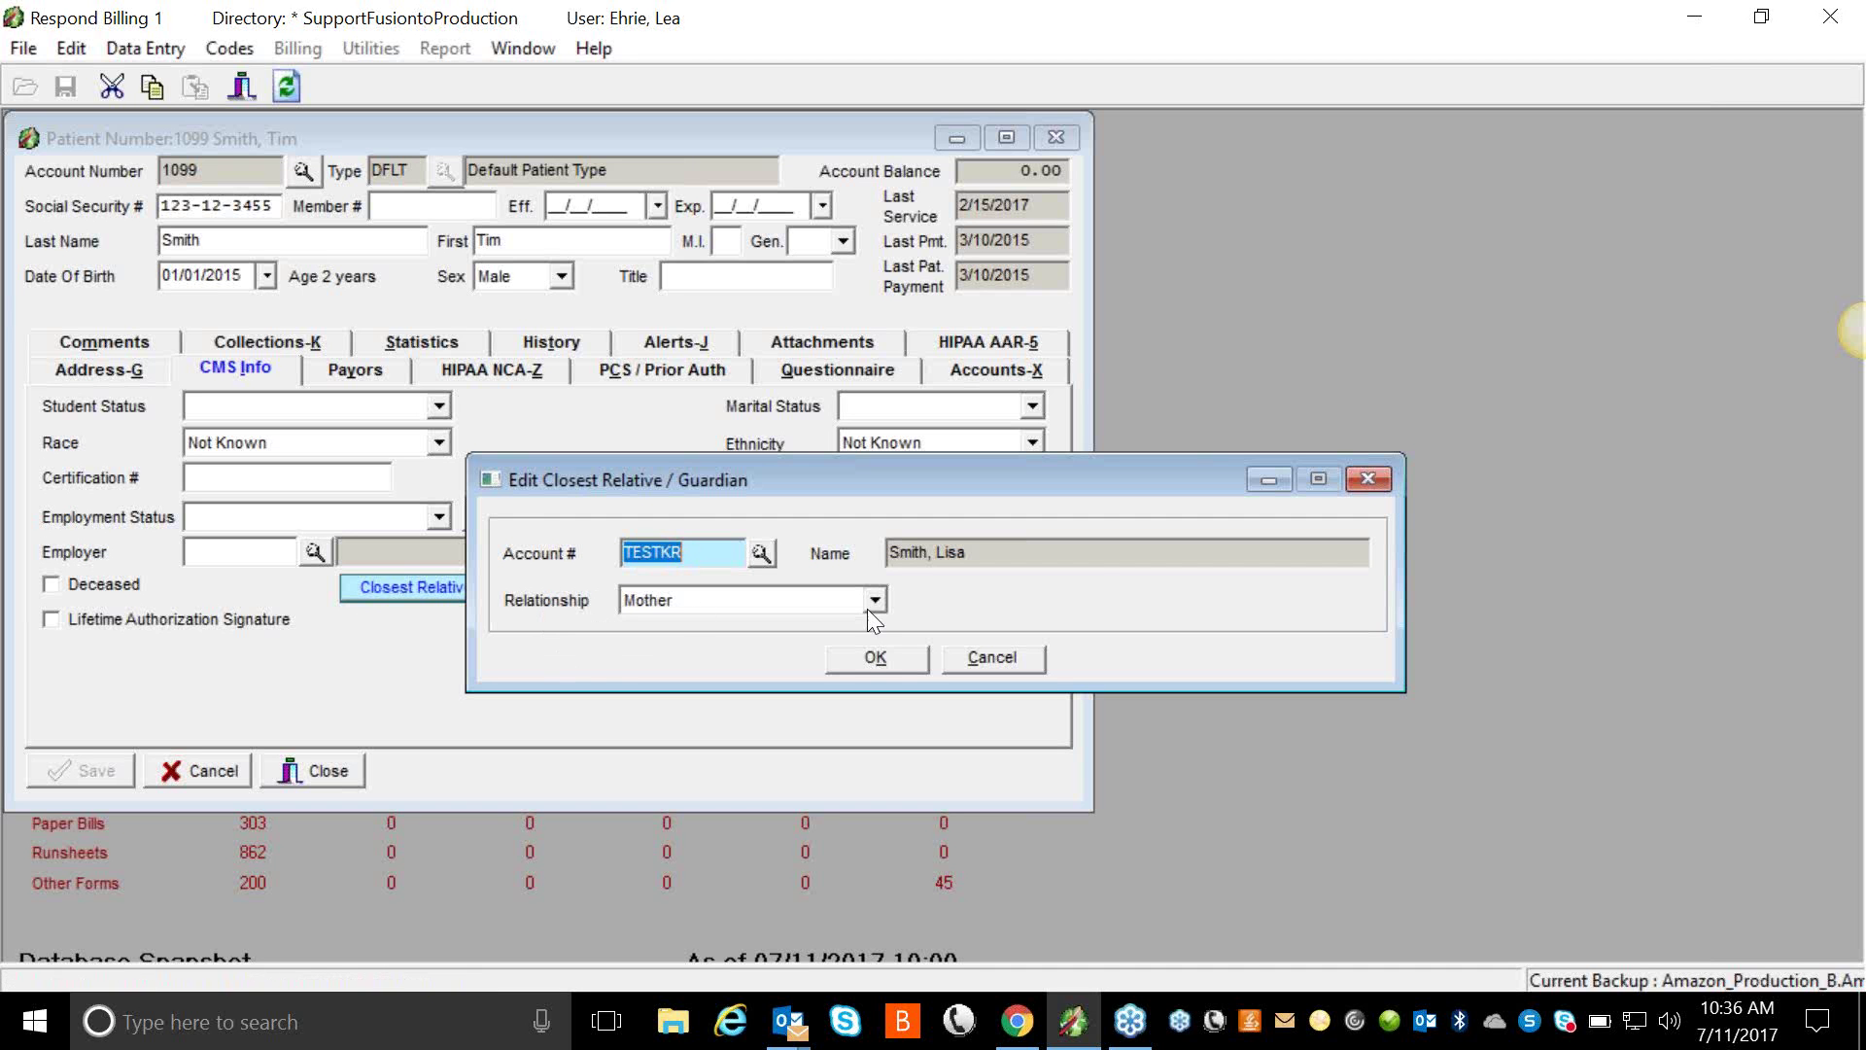
click(900, 656)
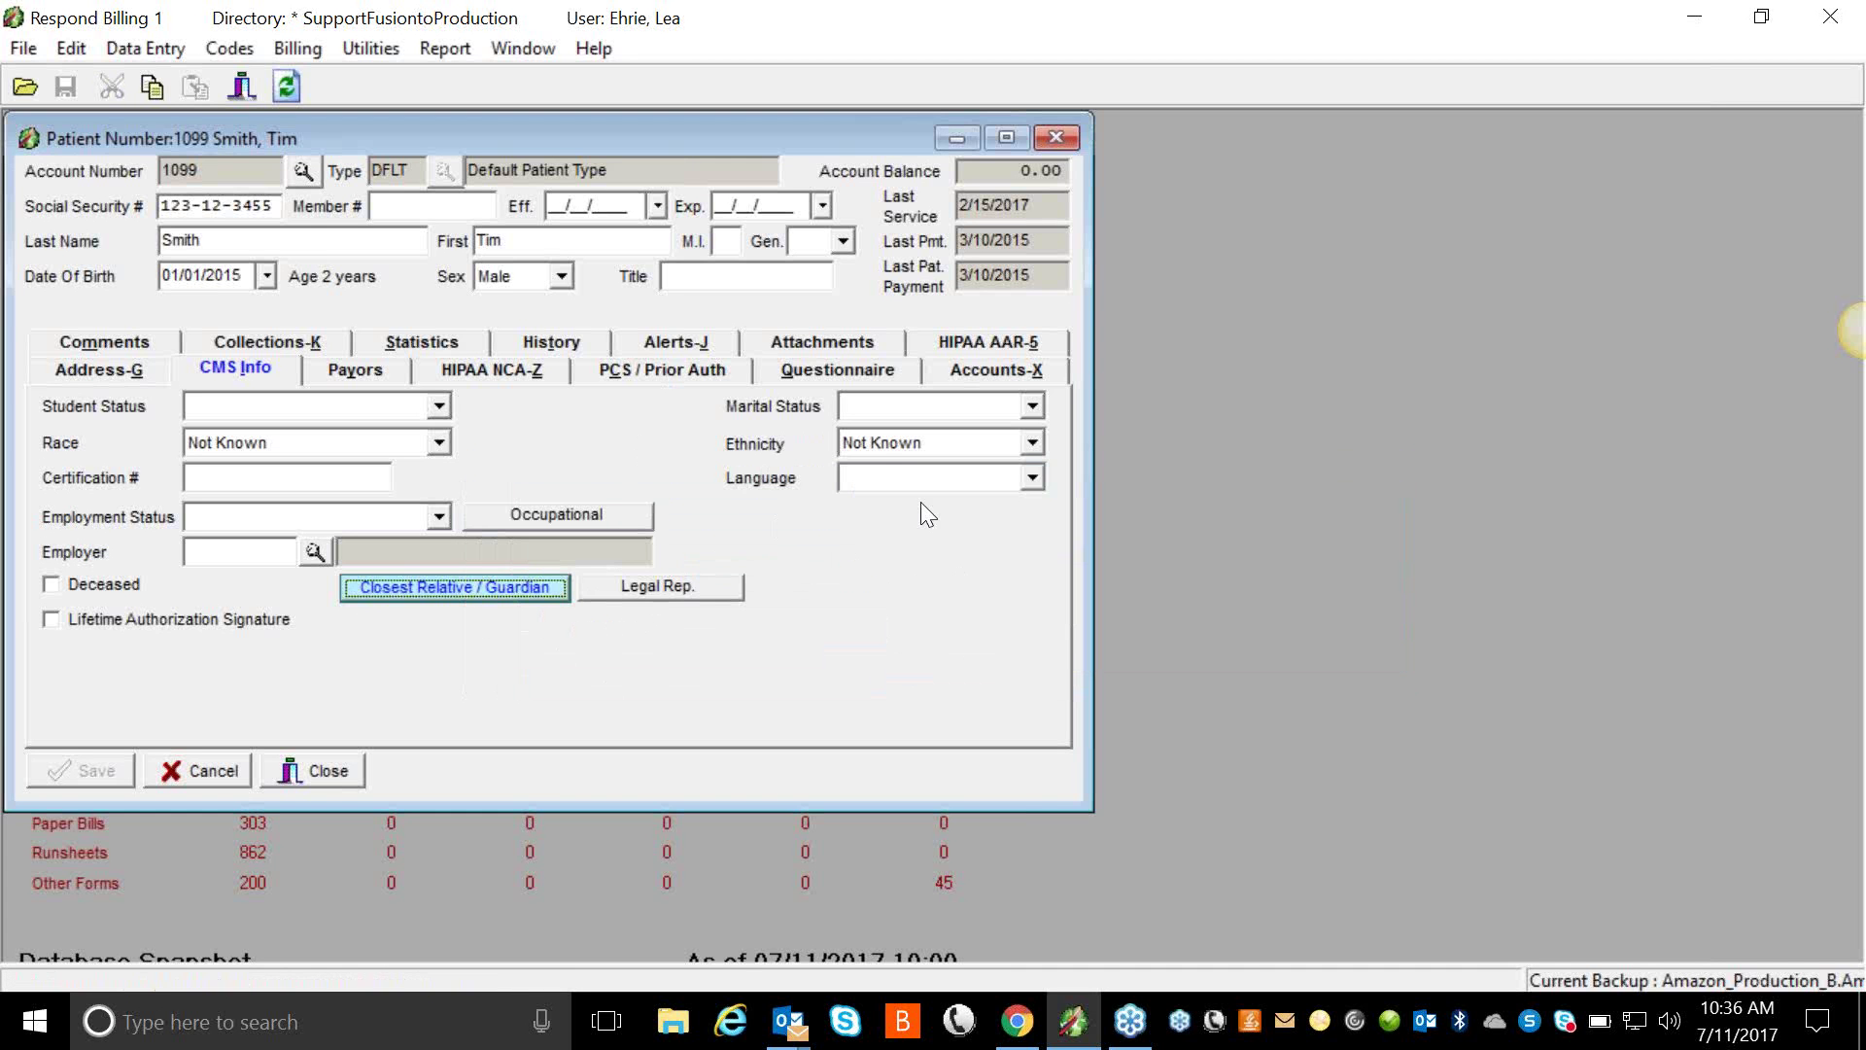
- Leave the minor's record, open the mother's record by account number and review the accounts she is relative/guardian for
click(219, 771)
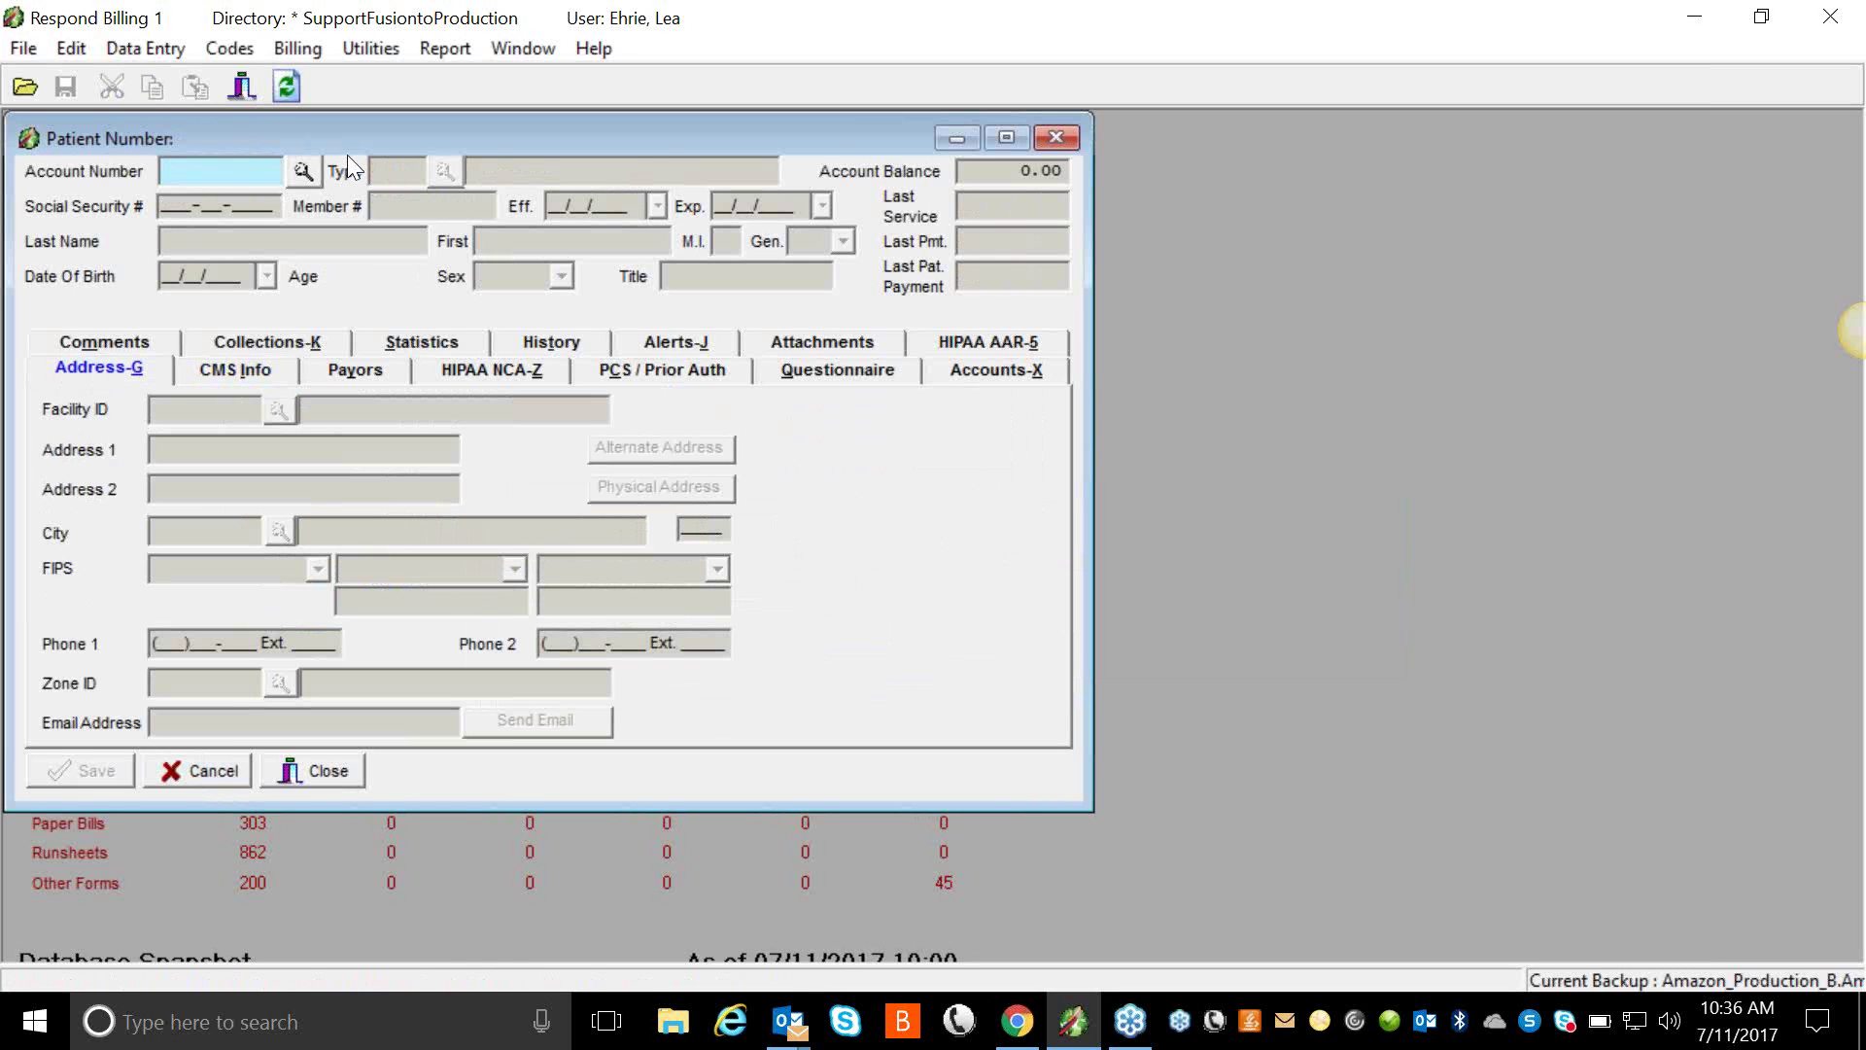
text(TESTKR)
key(Tab)
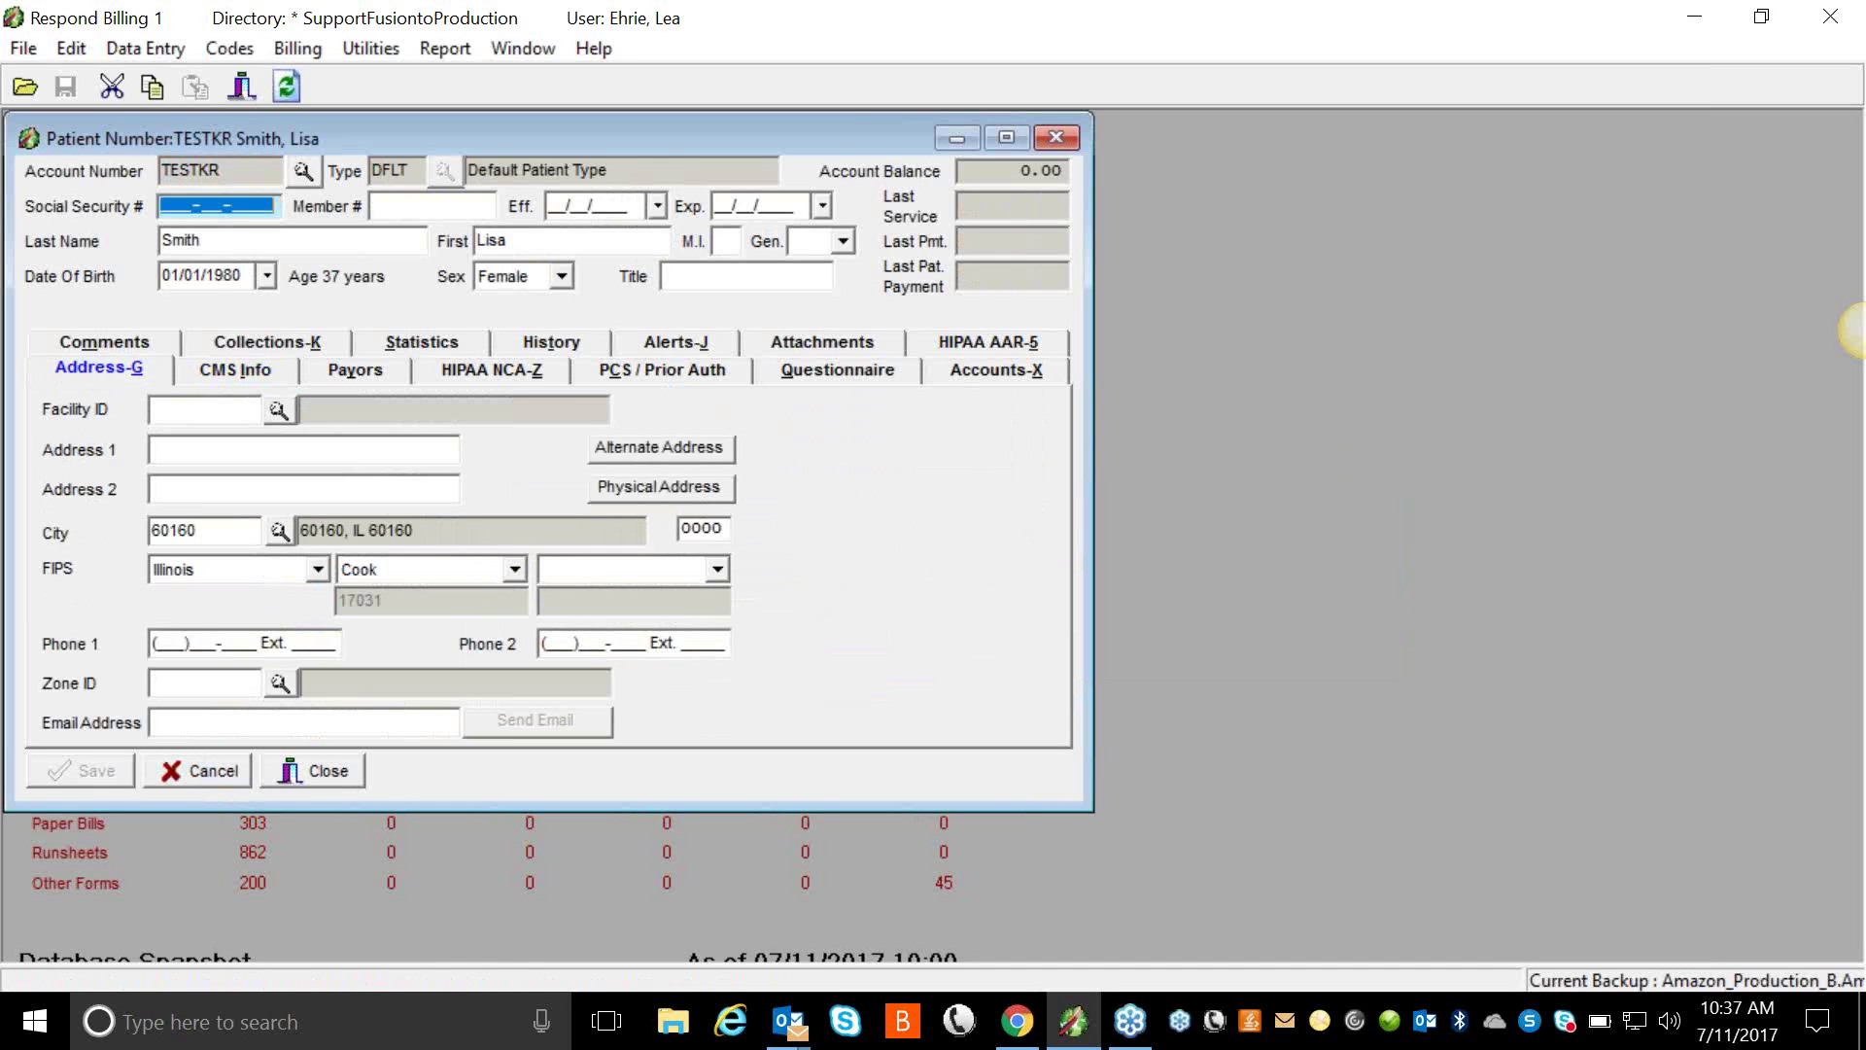
click(260, 369)
click(987, 368)
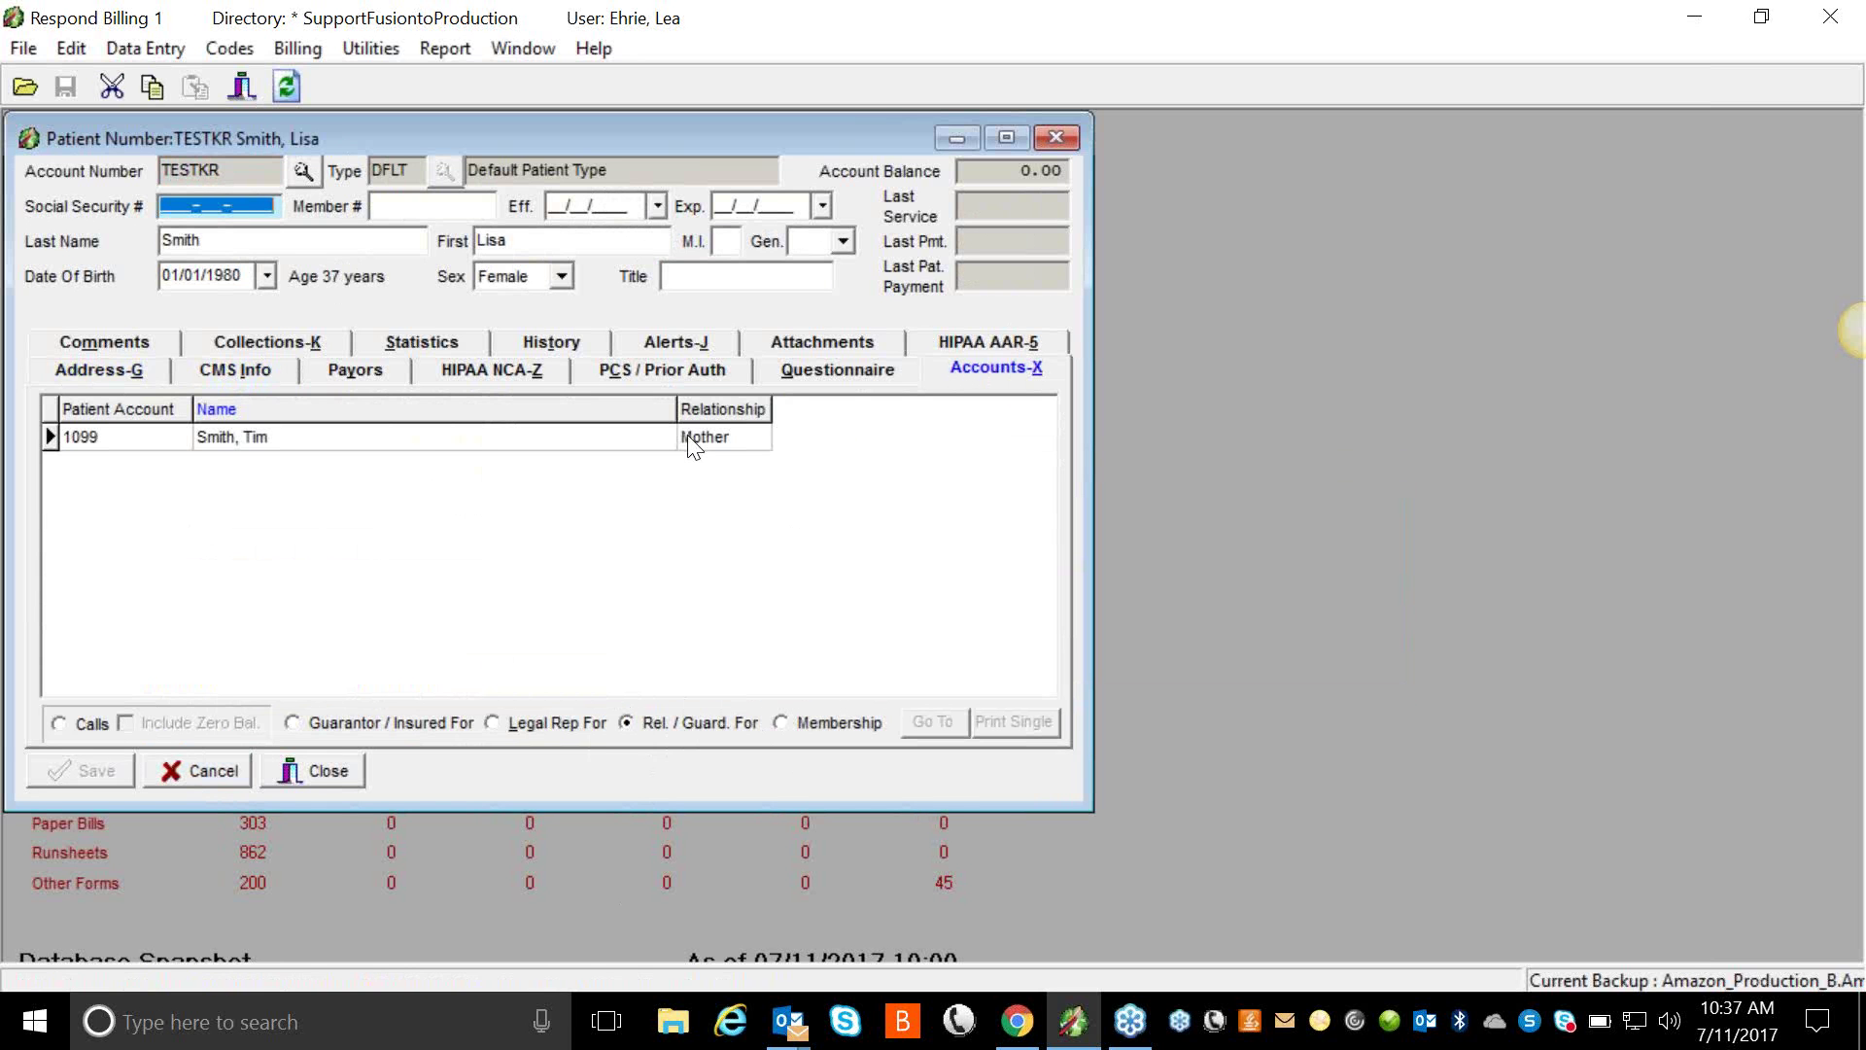
click(1839, 576)
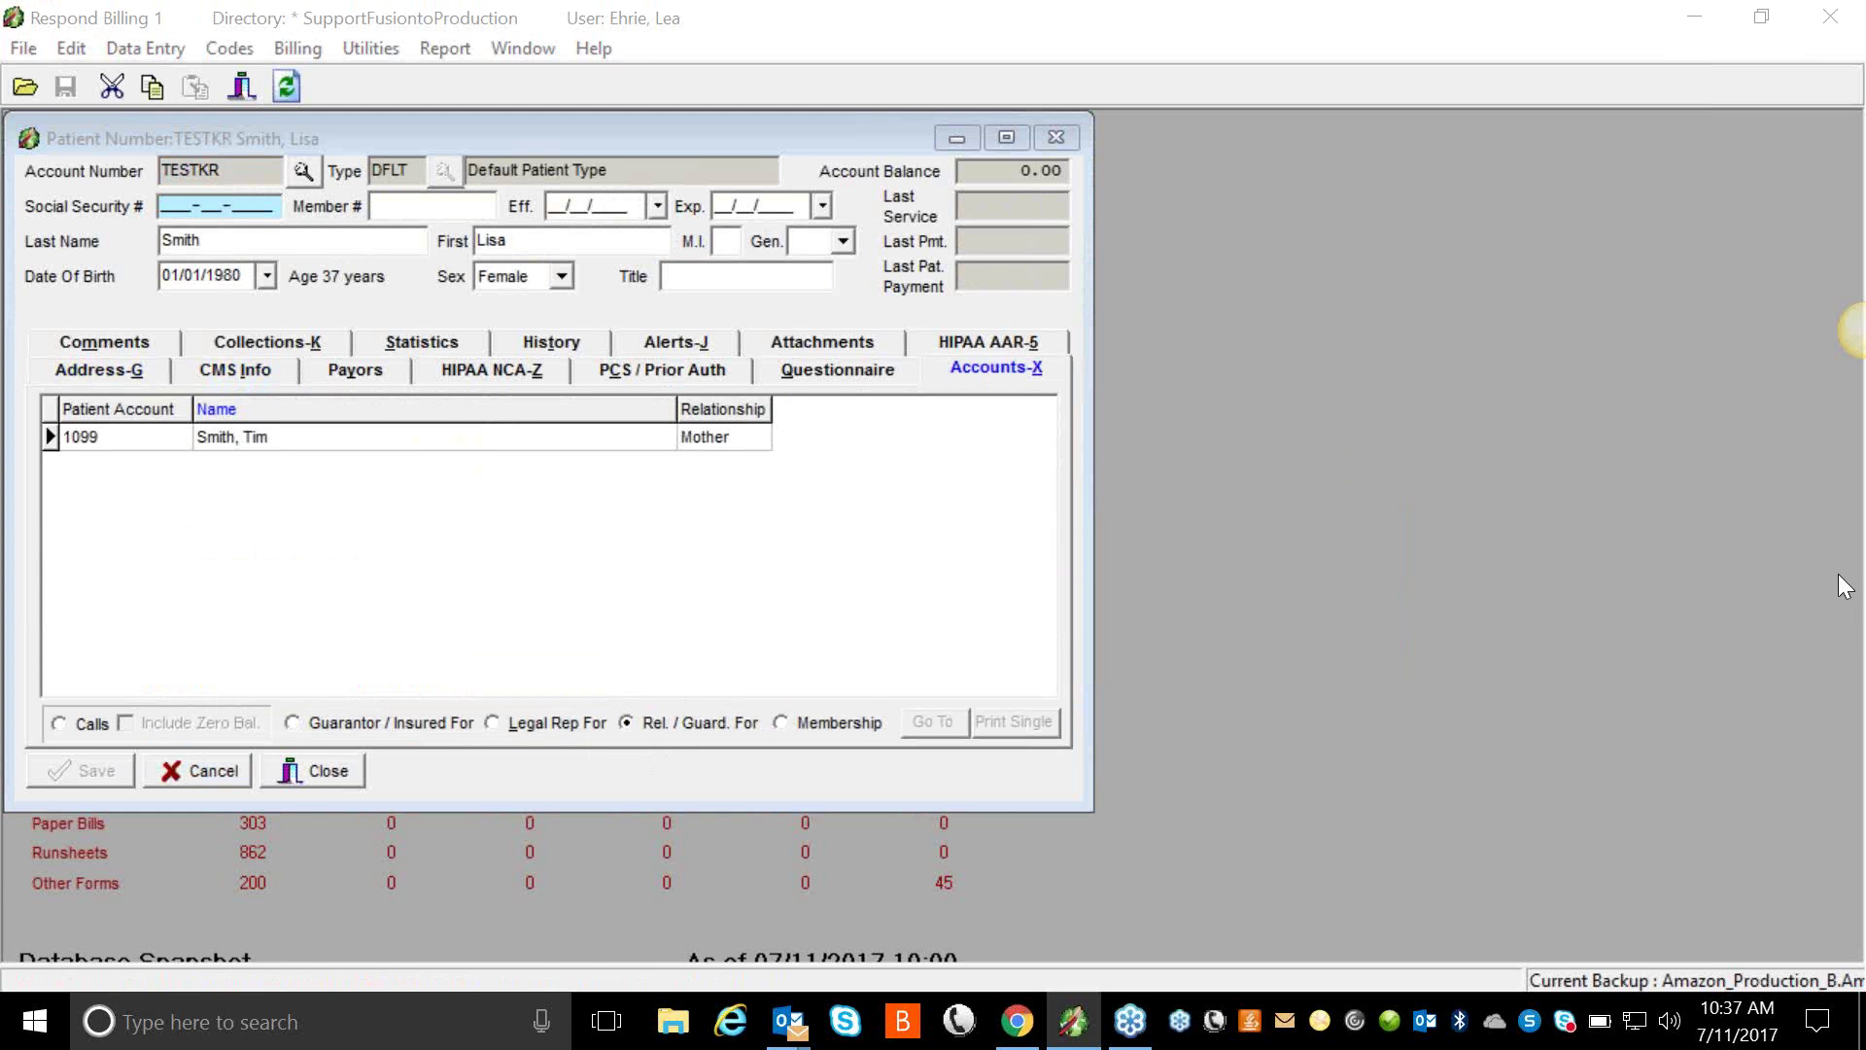